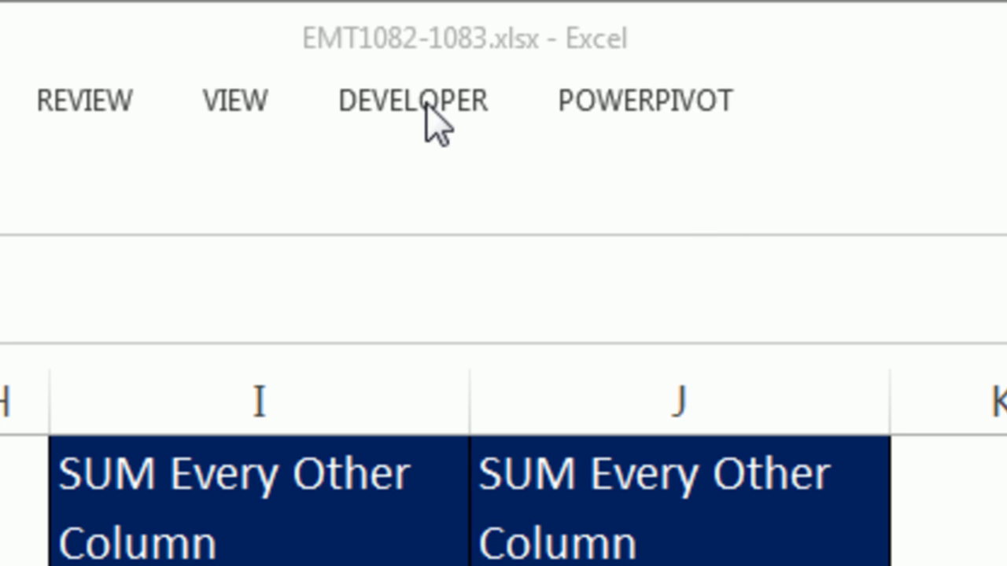
# Step: Enter =SUM(A2:A12,C2:C12,E2:E12,G2:G12) in I2 to total every other column
pyautogui.click(431, 110)
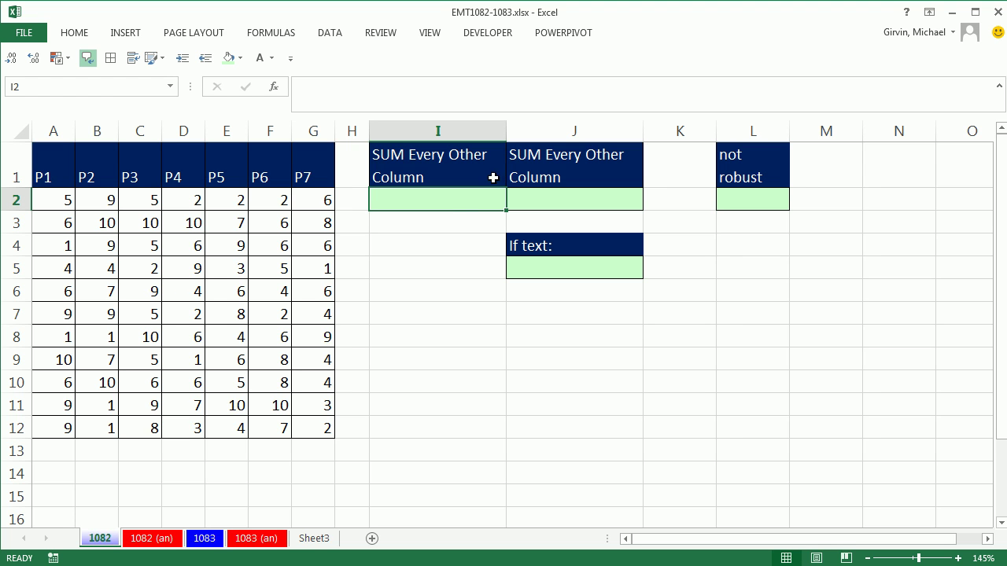
pyautogui.write('=sum')
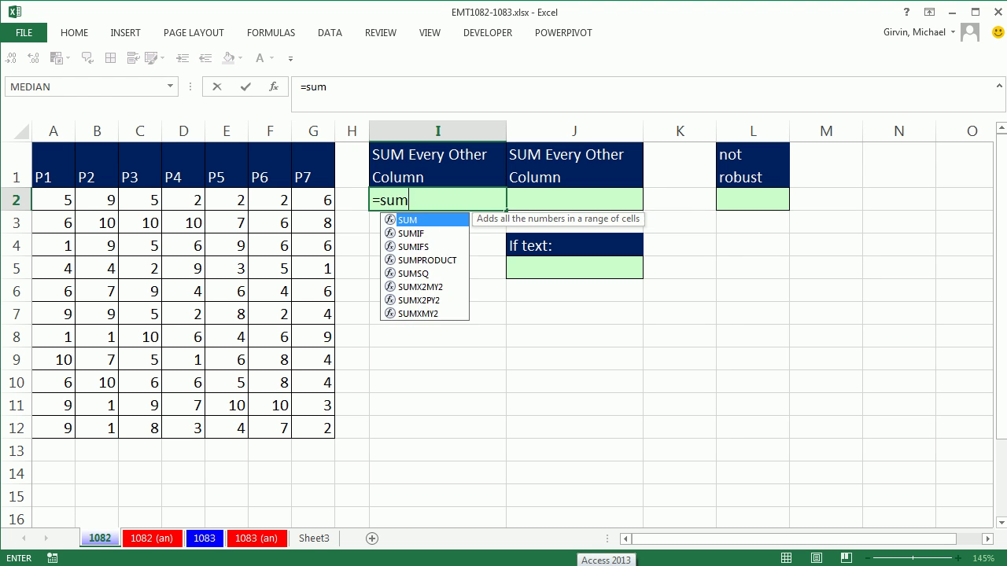
pyautogui.press('Tab')
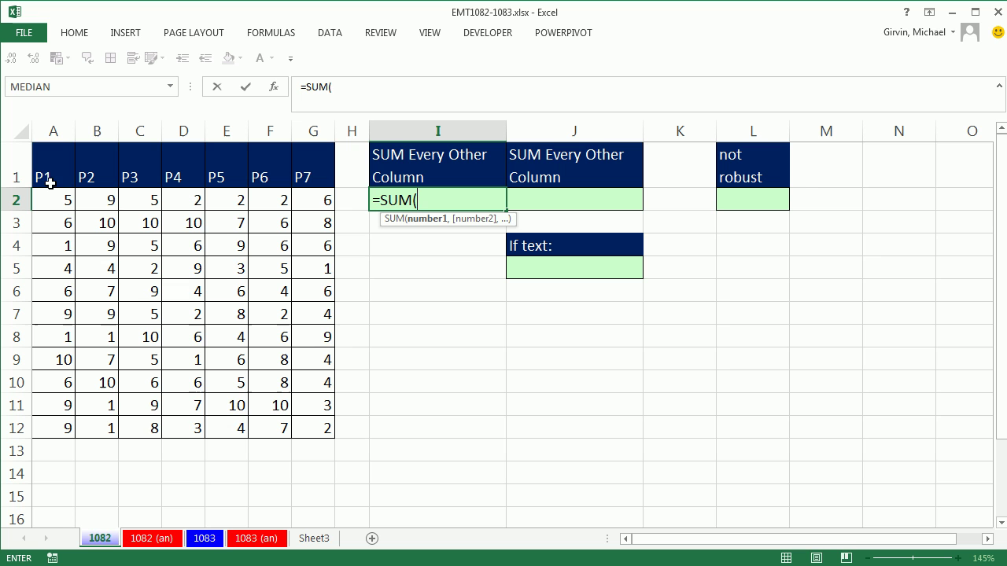
pyautogui.moveTo(46, 199); pyautogui.dragTo(55, 425)
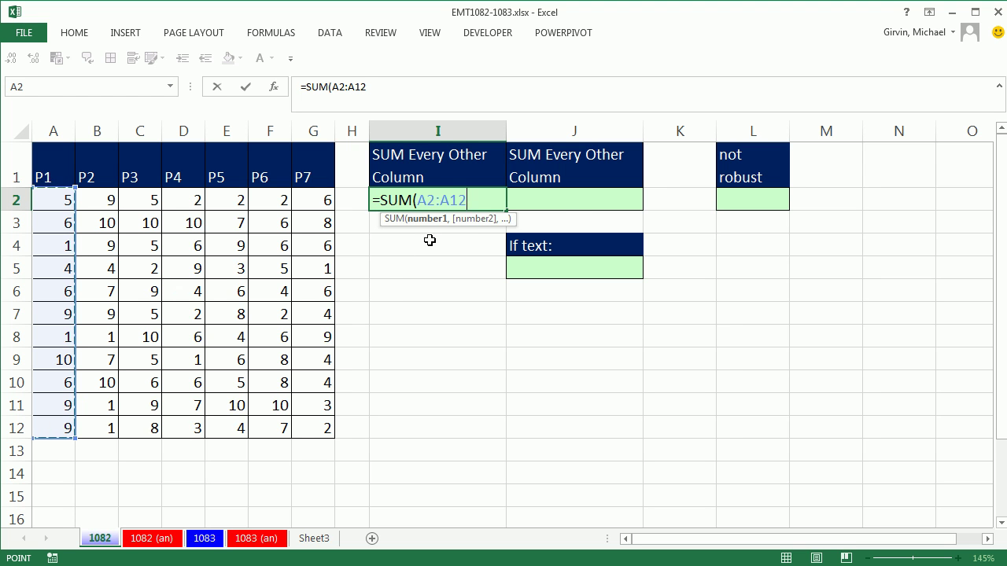
pyautogui.write(',')
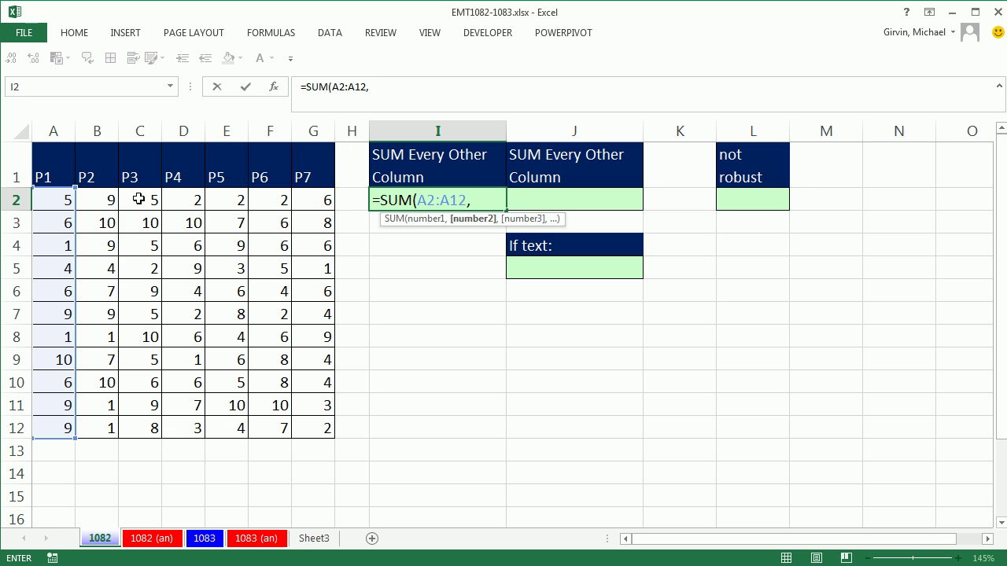
pyautogui.moveTo(139, 199); pyautogui.dragTo(178, 431)
pyautogui.press('ctrl')
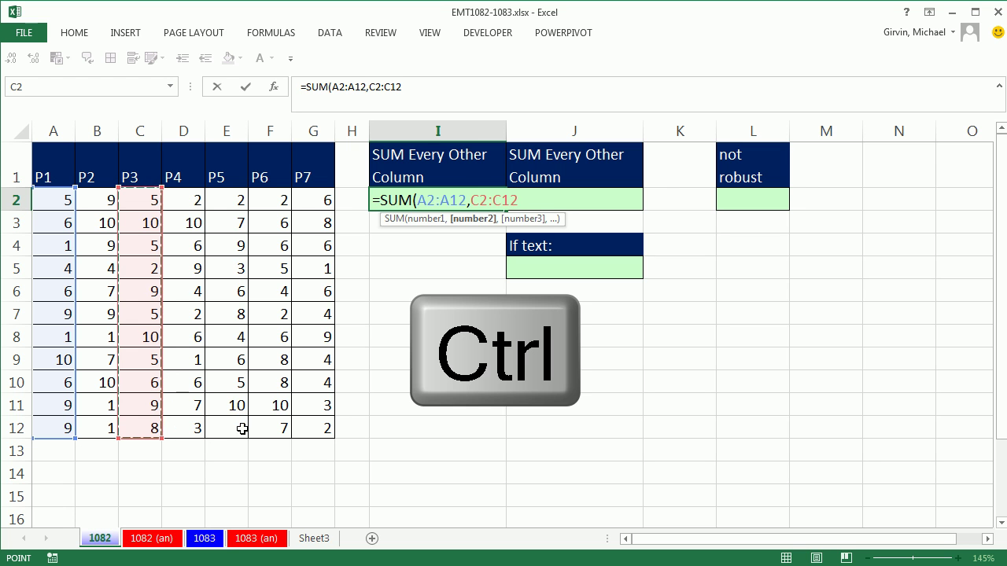
pyautogui.moveTo(227, 202); pyautogui.dragTo(229, 425)
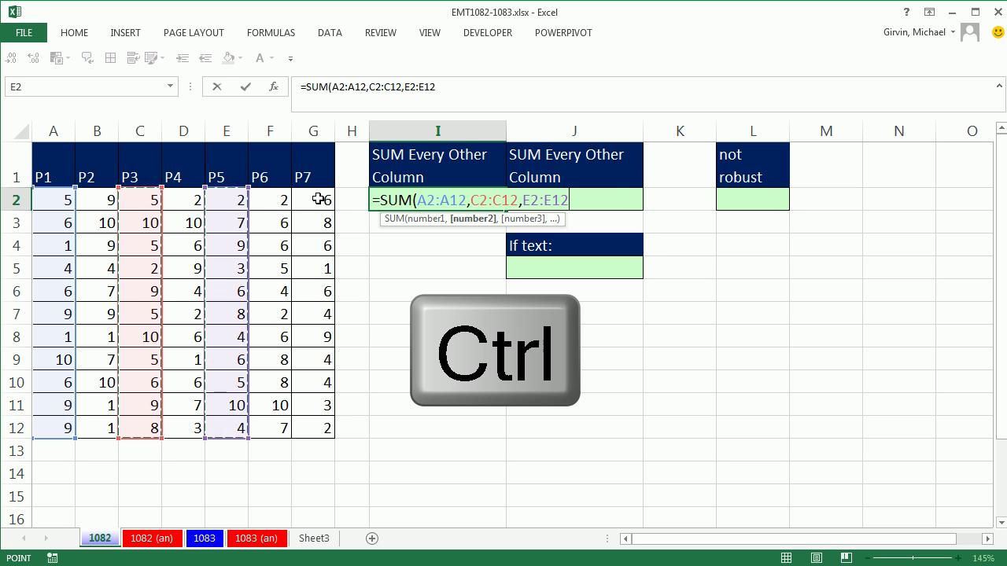
pyautogui.moveTo(321, 199); pyautogui.dragTo(327, 428)
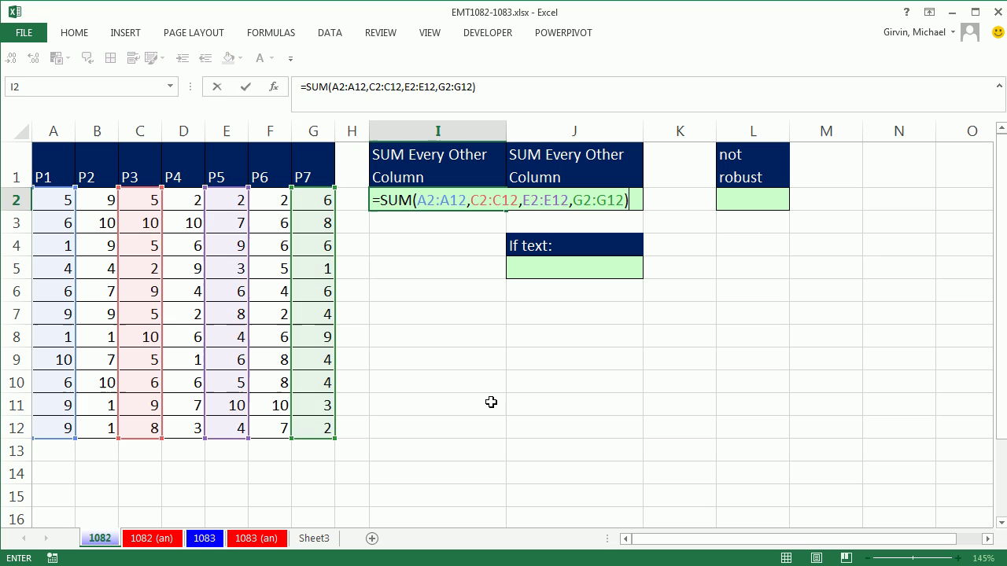
pyautogui.hotkey('ctrl', 'Return')
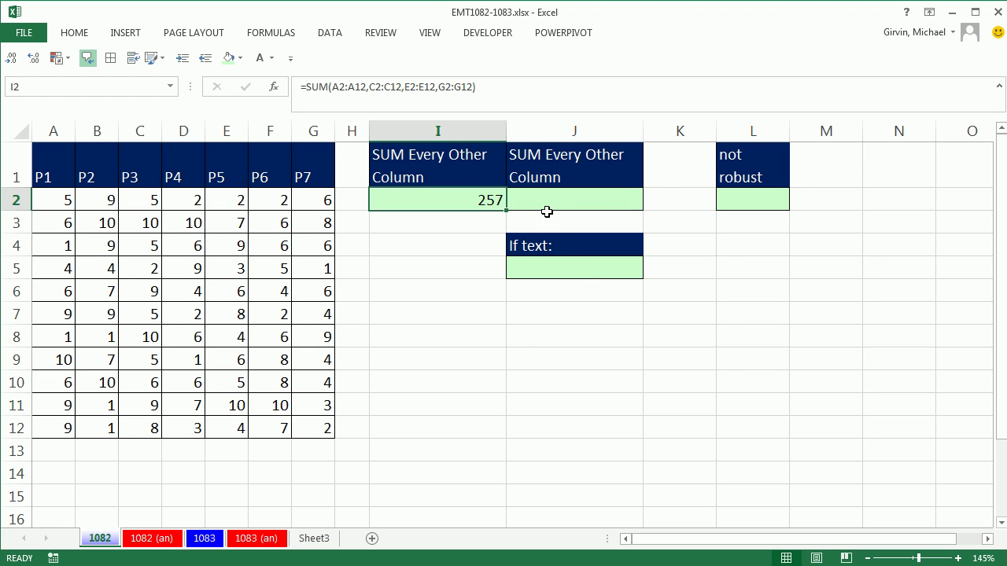
# Step: Begin the formula in J2 with =COLUMN(A2:G2), leaving the cell in edit mode
pyautogui.click(564, 197)
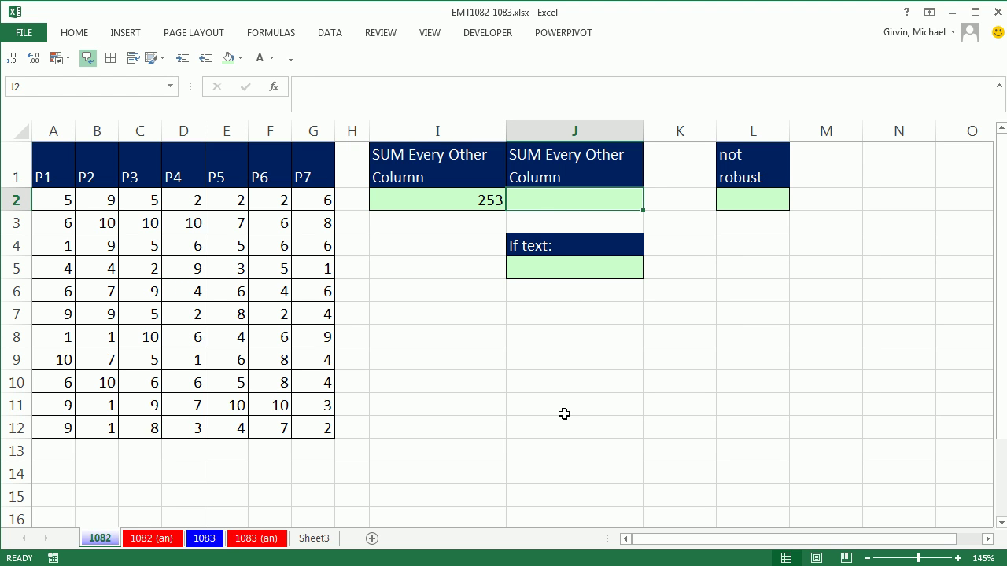
pyautogui.write('=col')
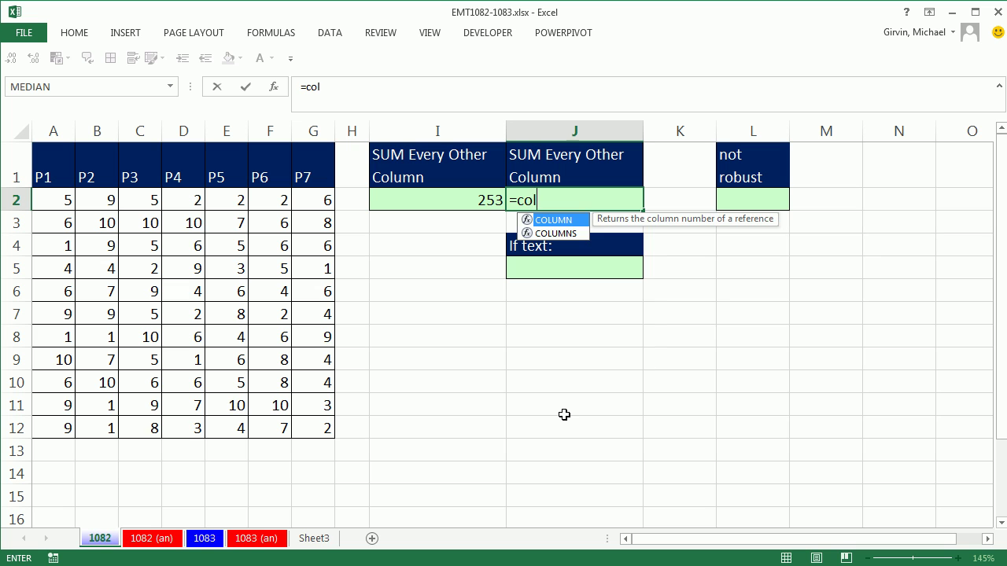
pyautogui.press('Tab')
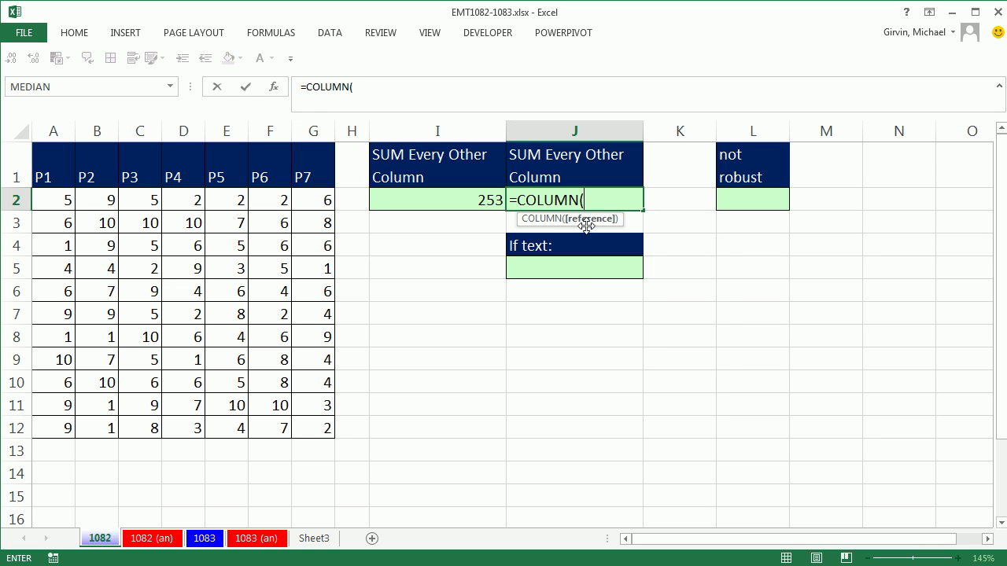
pyautogui.click(45, 199)
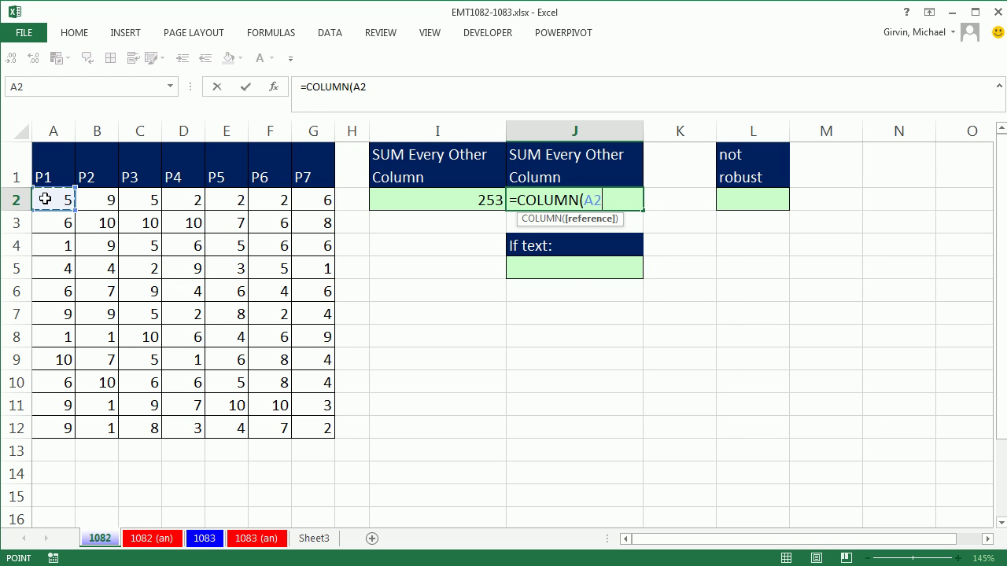
pyautogui.moveTo(66, 199); pyautogui.dragTo(311, 198)
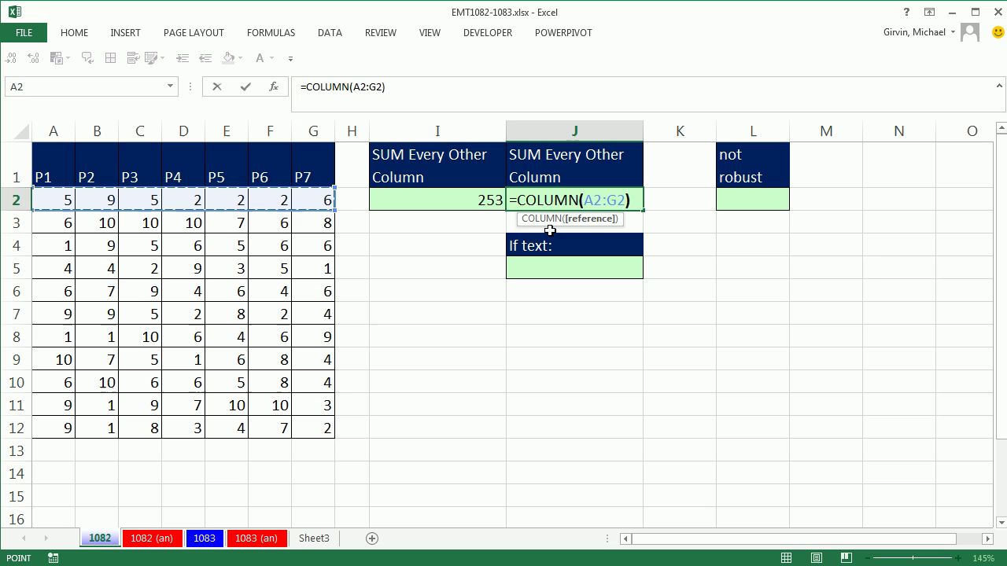
# Step: Evaluate COLUMN(A2:G2) within the J2 formula to inspect its array, and restore the expression
pyautogui.moveTo(516, 200); pyautogui.dragTo(713, 213)
pyautogui.press('F9')
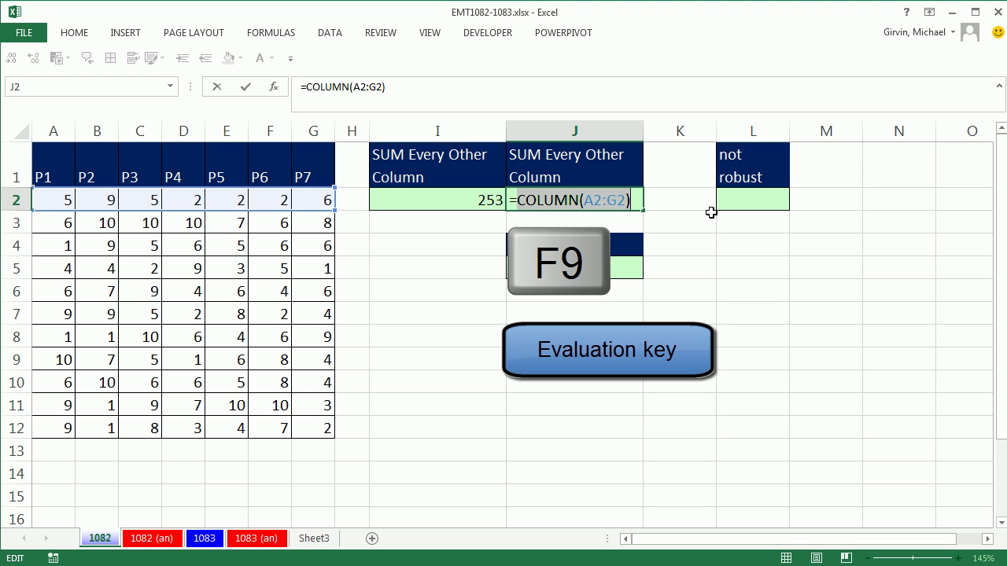
pyautogui.press('F9')
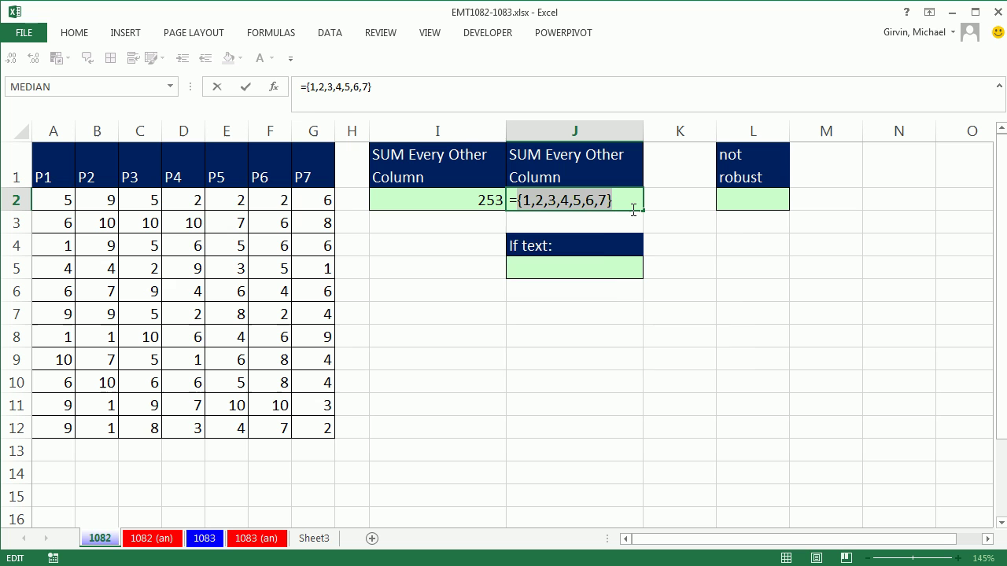
pyautogui.hotkey('ctrl', 'z')
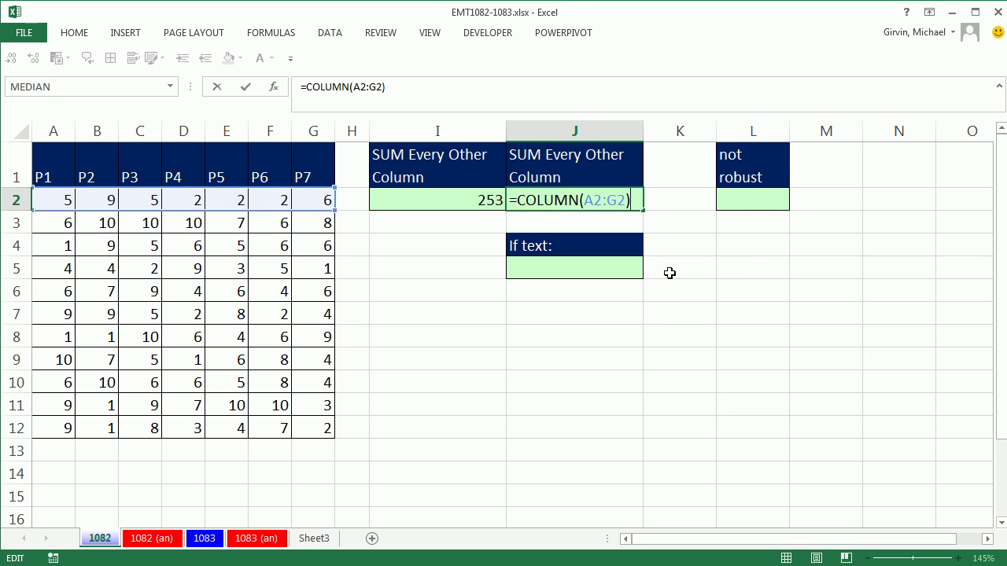
# Step: Extend the J2 formula by subtracting the first column's number with -COLUMN(A2)
pyautogui.write('-cou')
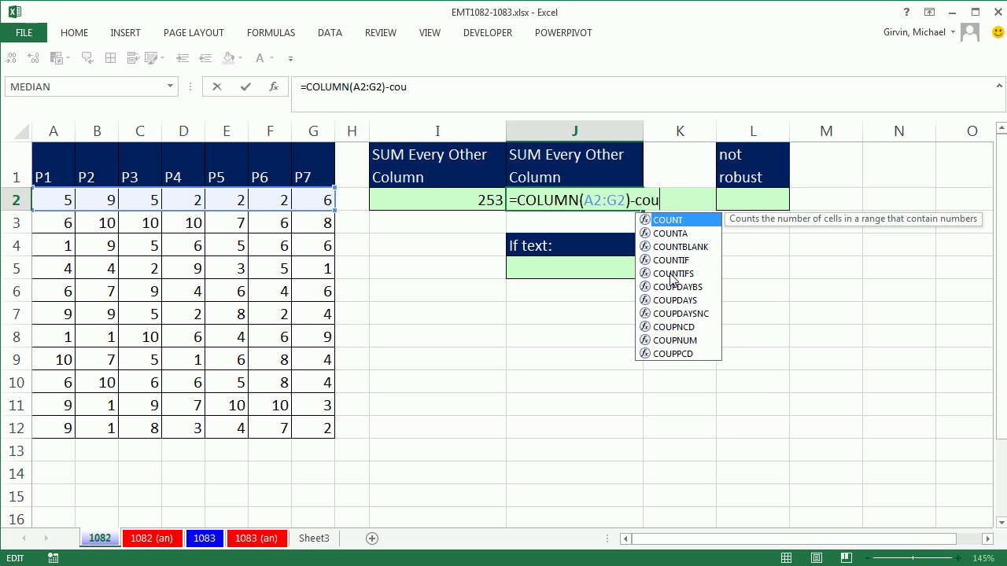
pyautogui.press('Tab')
pyautogui.press('BackSpace')
pyautogui.press('BackSpace')
pyautogui.press('BackSpace')
pyautogui.press('BackSpace')
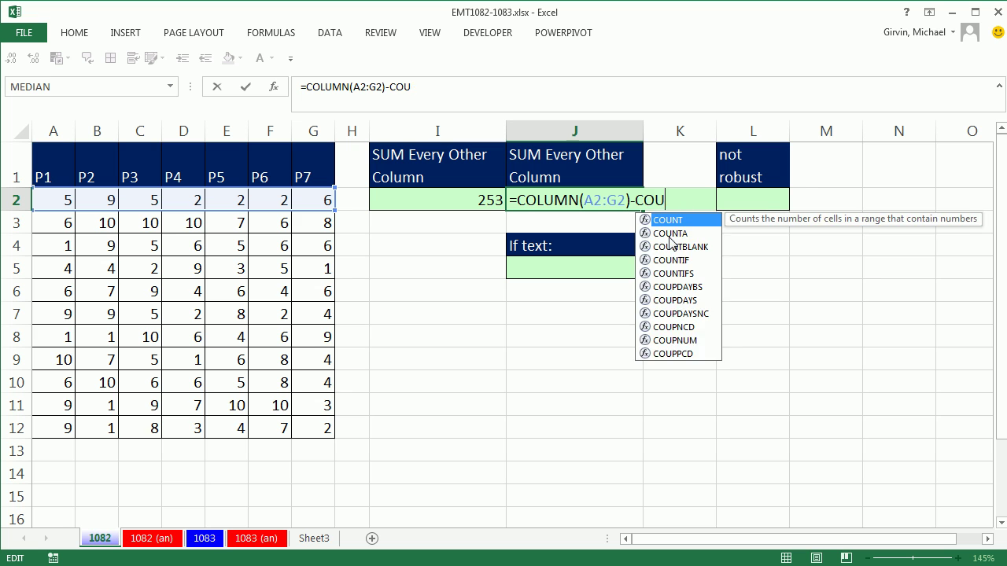
pyautogui.write('l')
pyautogui.press('Tab')
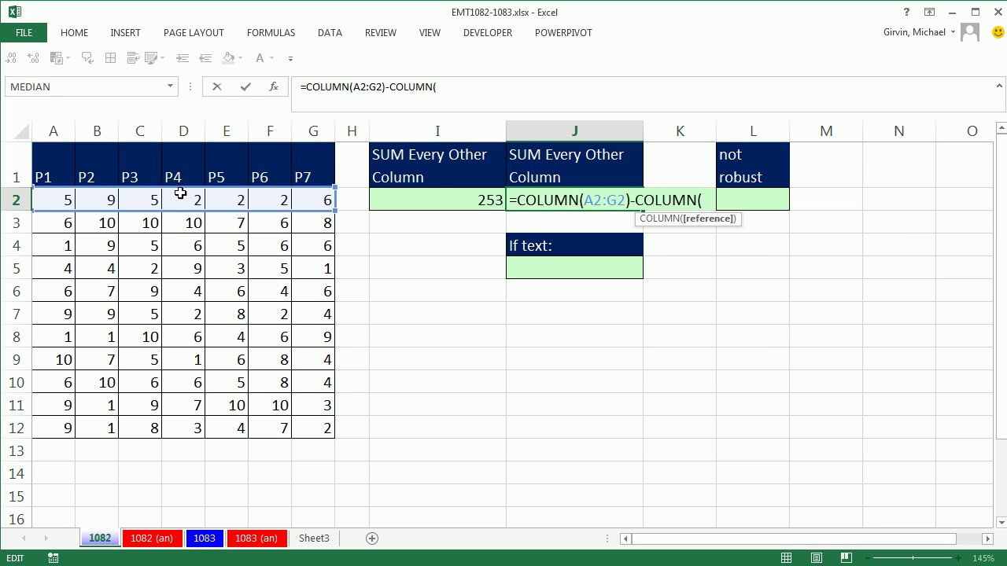
pyautogui.click(63, 197)
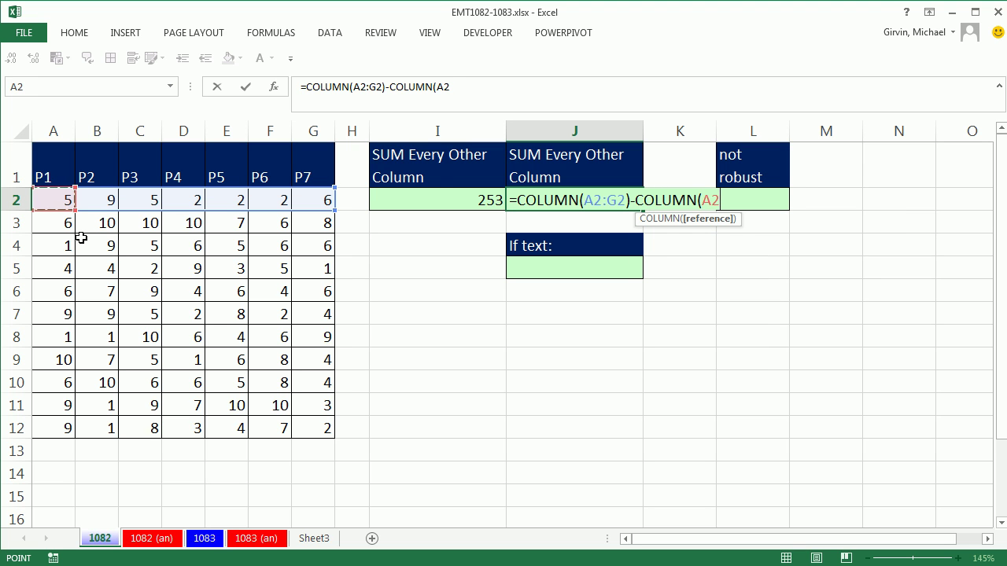
pyautogui.write(')')
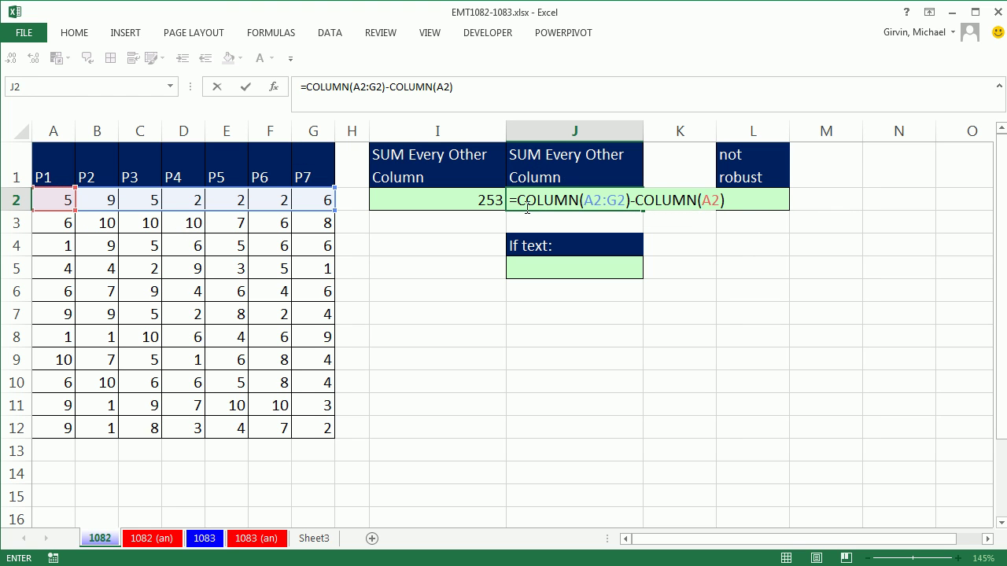
# Step: Evaluate COLUMN(A2:G2)-COLUMN(A2) in J2 to inspect the resulting array, and restore the expression
pyautogui.moveTo(520, 202); pyautogui.dragTo(862, 225)
pyautogui.press('F9')
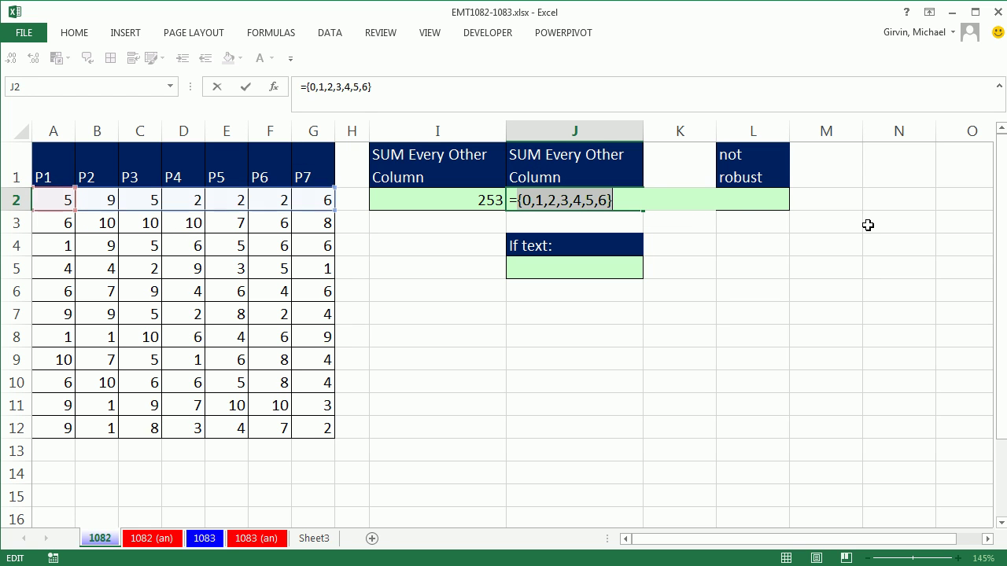
pyautogui.hotkey('ctrl', 'z')
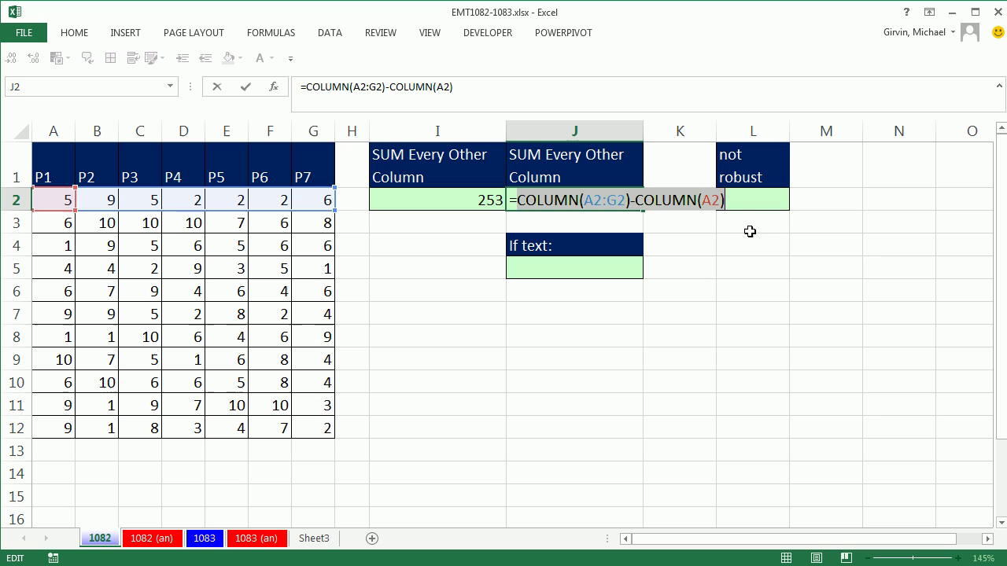
# Step: Append +1 to the J2 formula, and evaluate the whole expression to check its array before restoring it
pyautogui.click(740, 202)
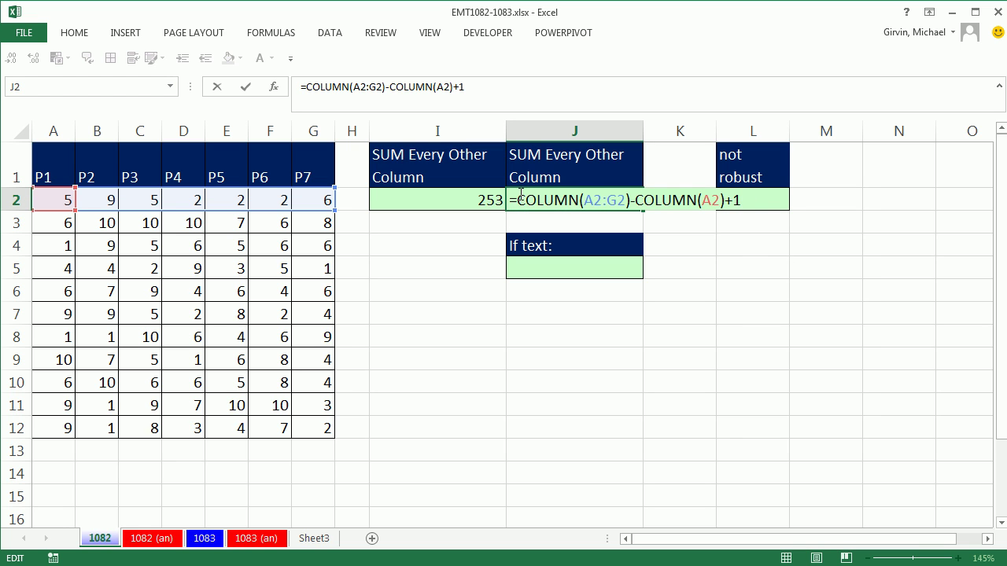
pyautogui.moveTo(517, 200); pyautogui.dragTo(790, 206)
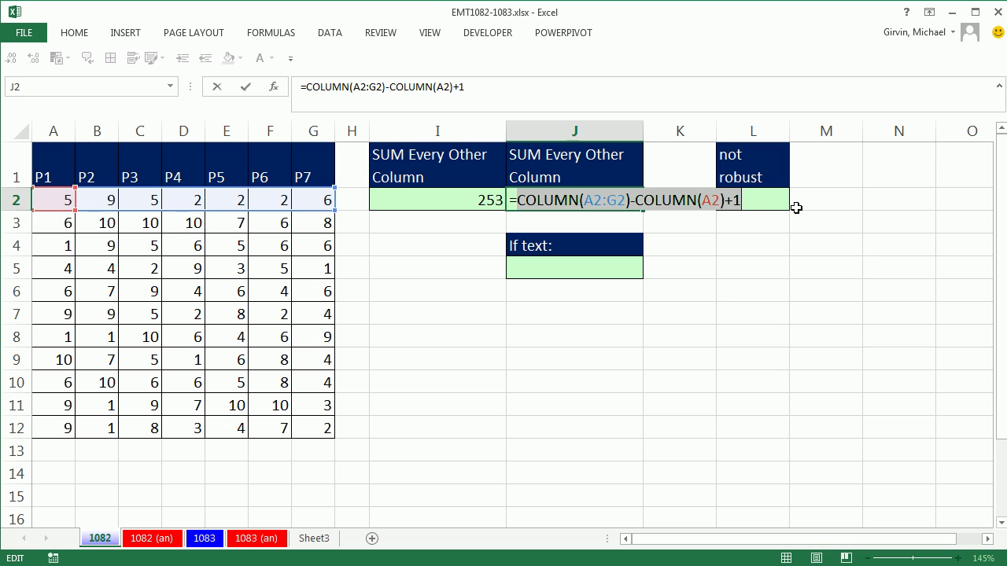
pyautogui.press('F9')
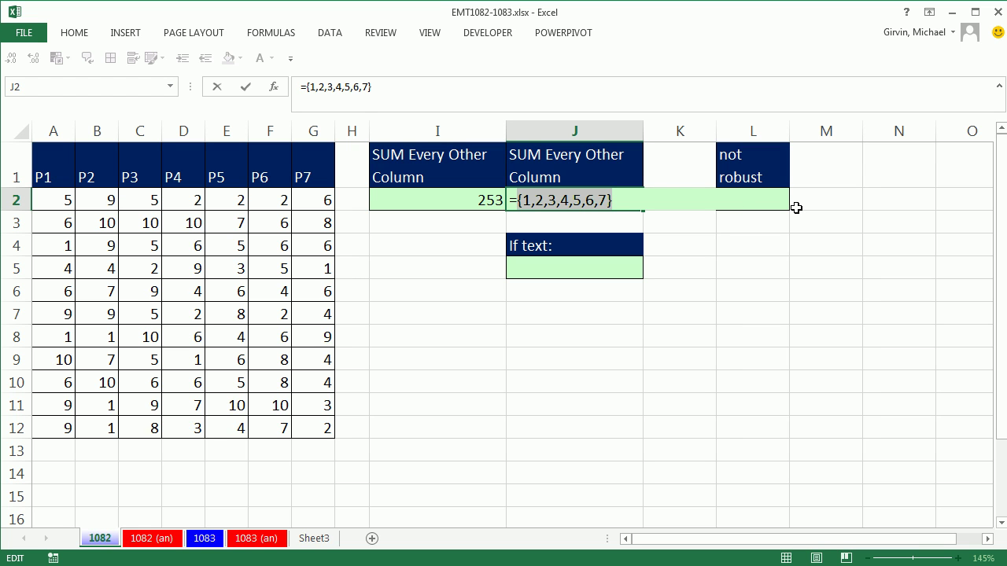
pyautogui.hotkey('ctrl', 'z')
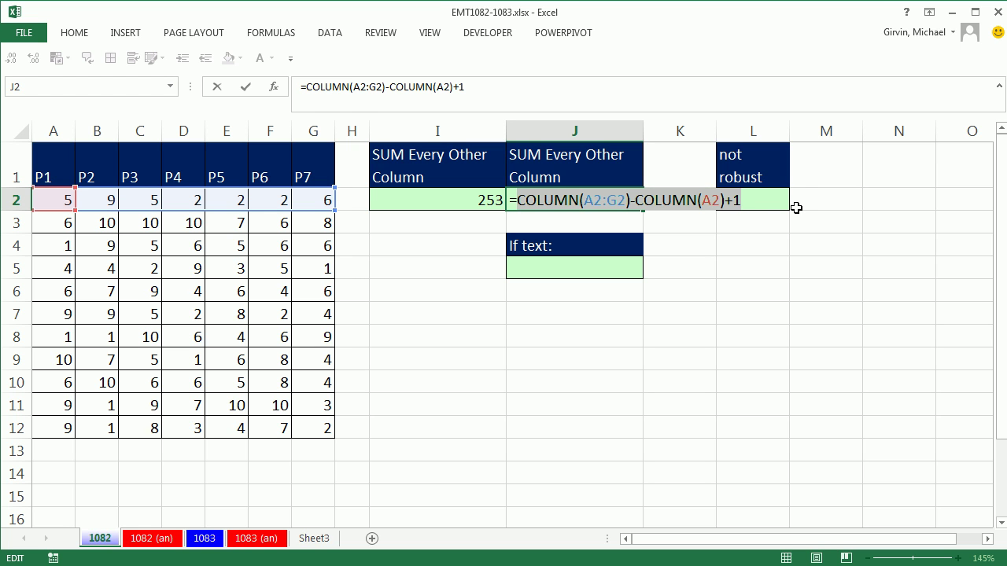
# Step: Wrap the J2 expression in MOD with divisor 2, giving =MOD(COLUMN(A2:G2)-COLUMN(A2)+1,2)
pyautogui.click(517, 202)
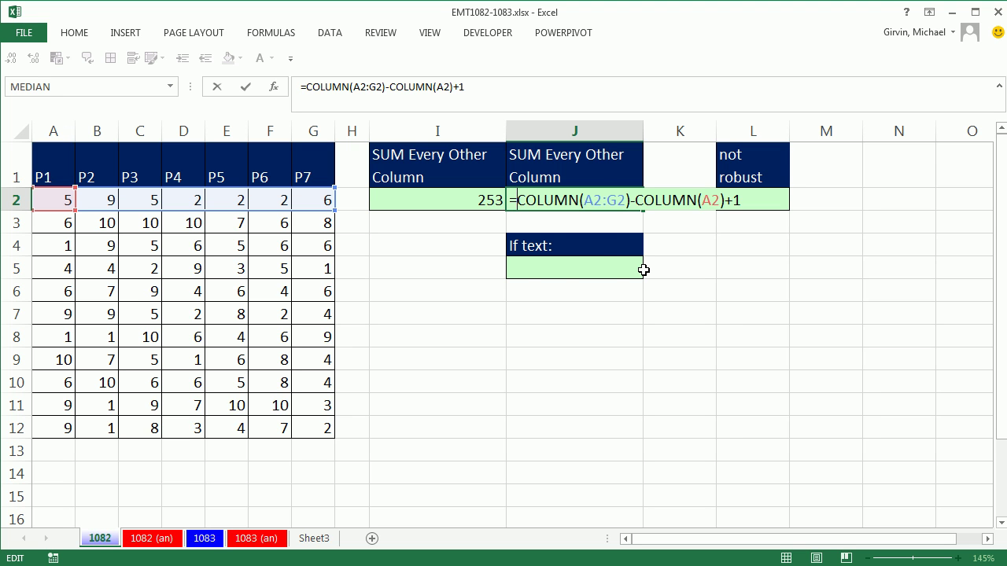
pyautogui.write('mo')
pyautogui.press('Tab')
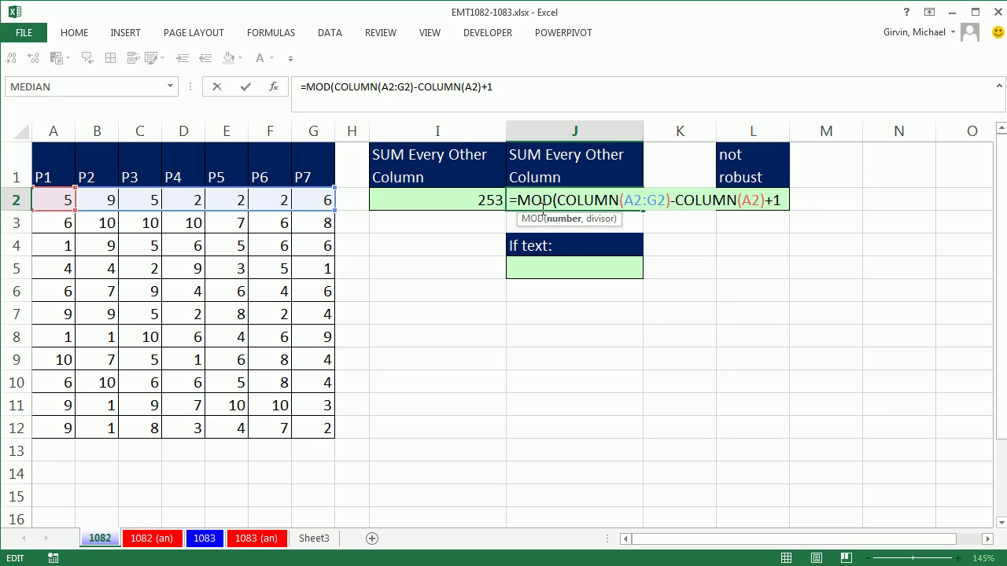
pyautogui.click(788, 200)
pyautogui.write(',2')
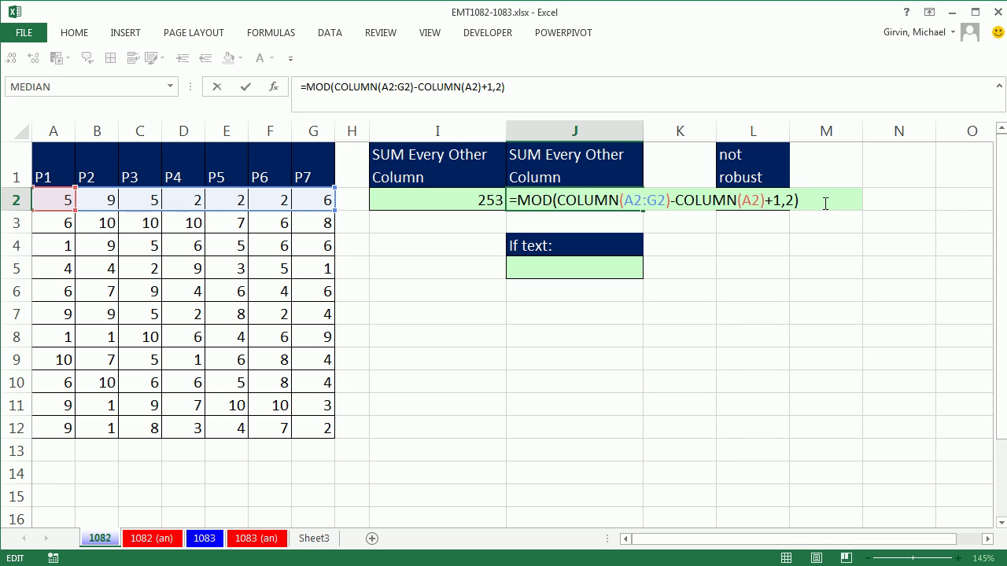
# Step: Check the MOD function's number argument in J2, and evaluate the entire MOD expression to inspect its array
pyautogui.click(644, 201)
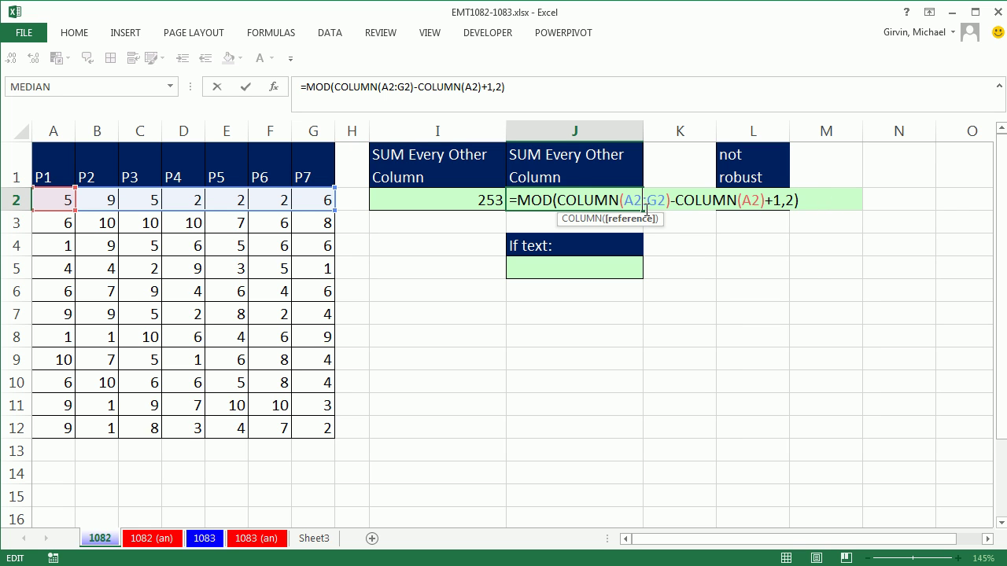
pyautogui.click(560, 200)
pyautogui.click(563, 220)
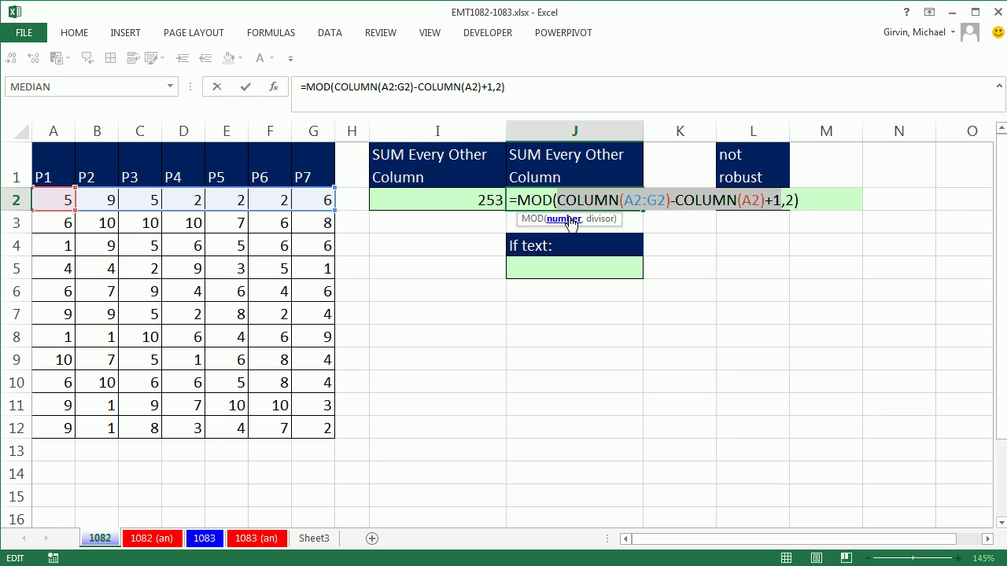
pyautogui.click(519, 200)
pyautogui.moveTo(518, 200); pyautogui.dragTo(902, 214)
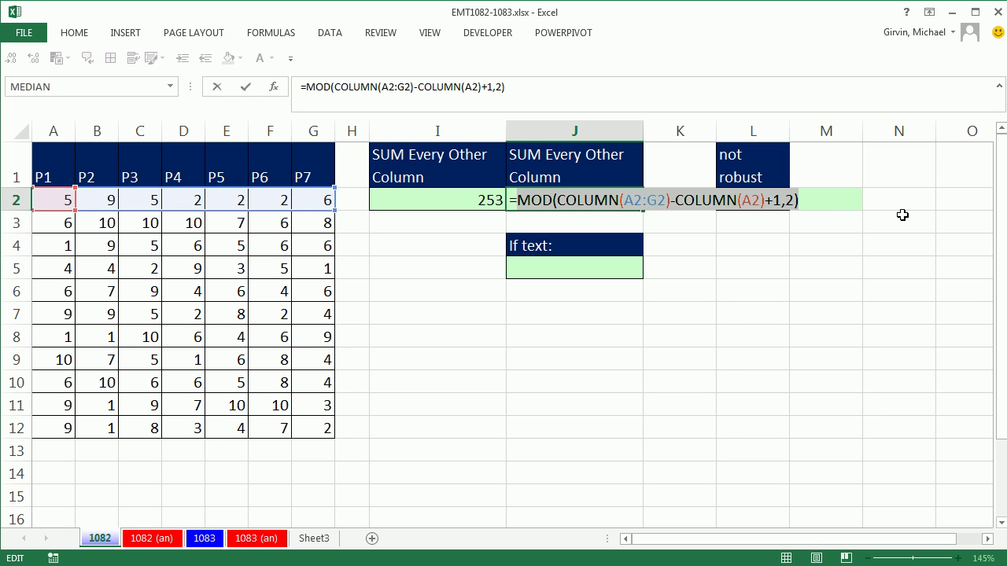
pyautogui.press('F9')
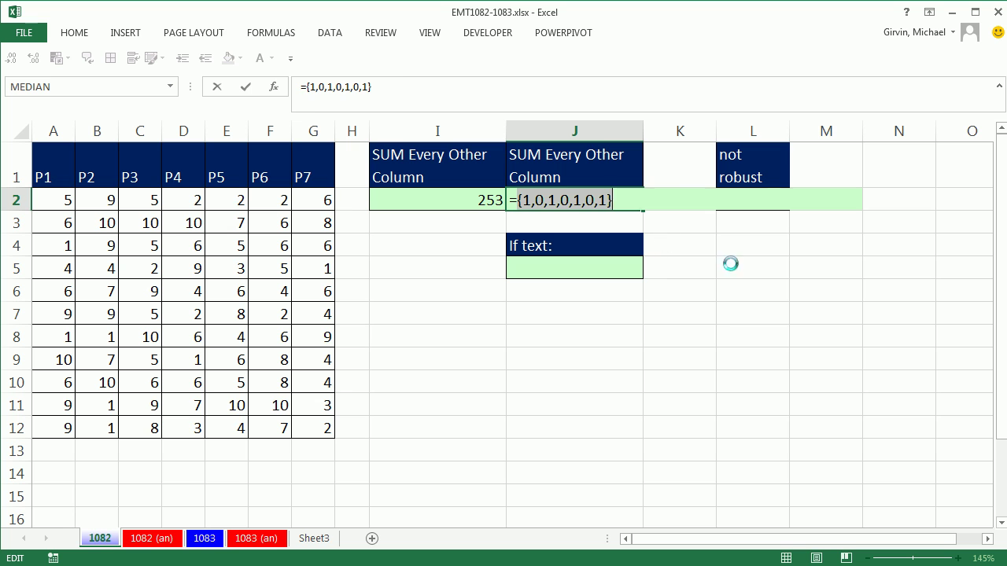
# Step: Restore the MOD expression in J2, and multiply the range A2:G12 by it, giving =A2:G12*MOD(COLUMN(A2:G2)-COLUMN(A2)+1,2)
pyautogui.hotkey('ctrl', 'z')
pyautogui.click(520, 199)
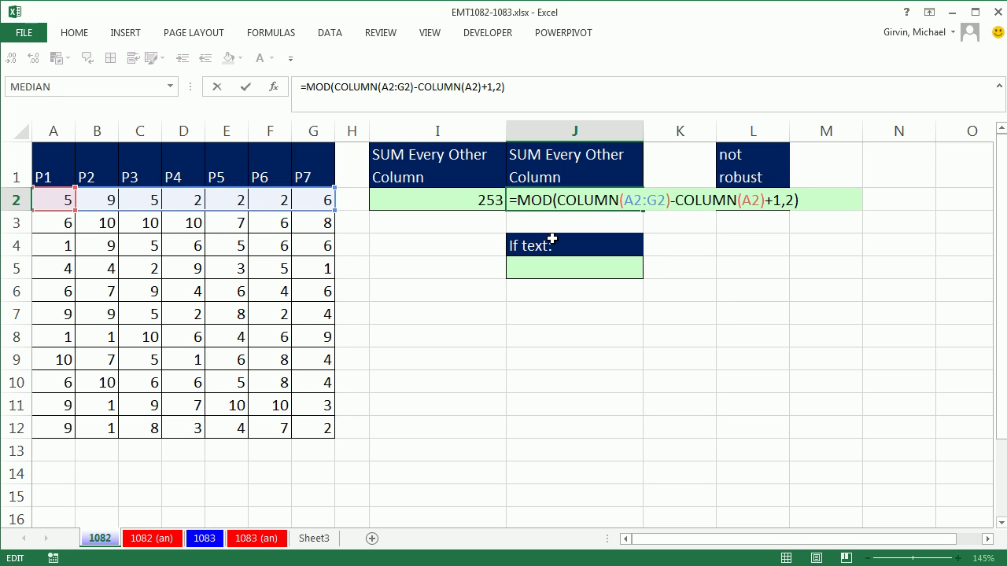
pyautogui.moveTo(49, 203); pyautogui.dragTo(307, 432)
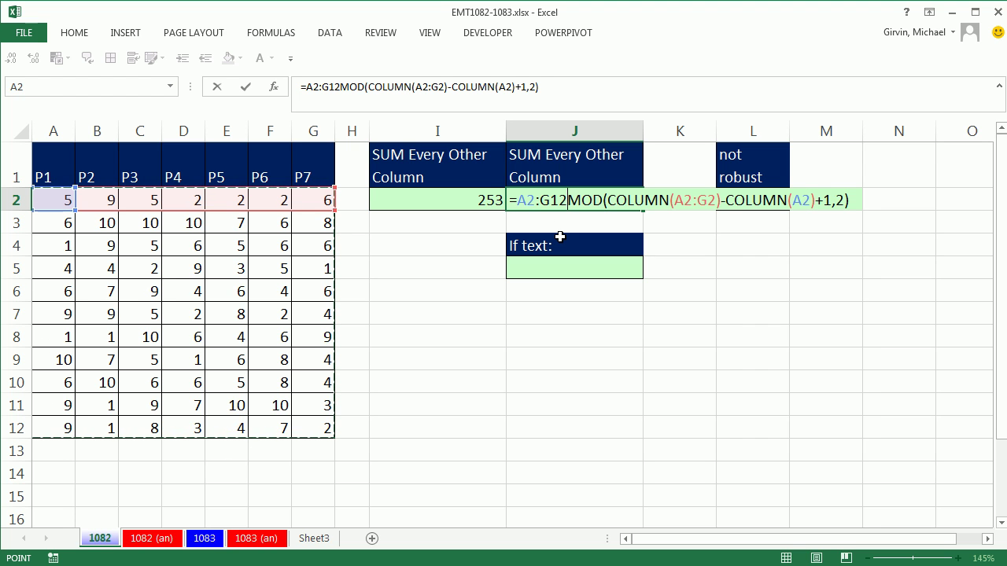
pyautogui.write('*')
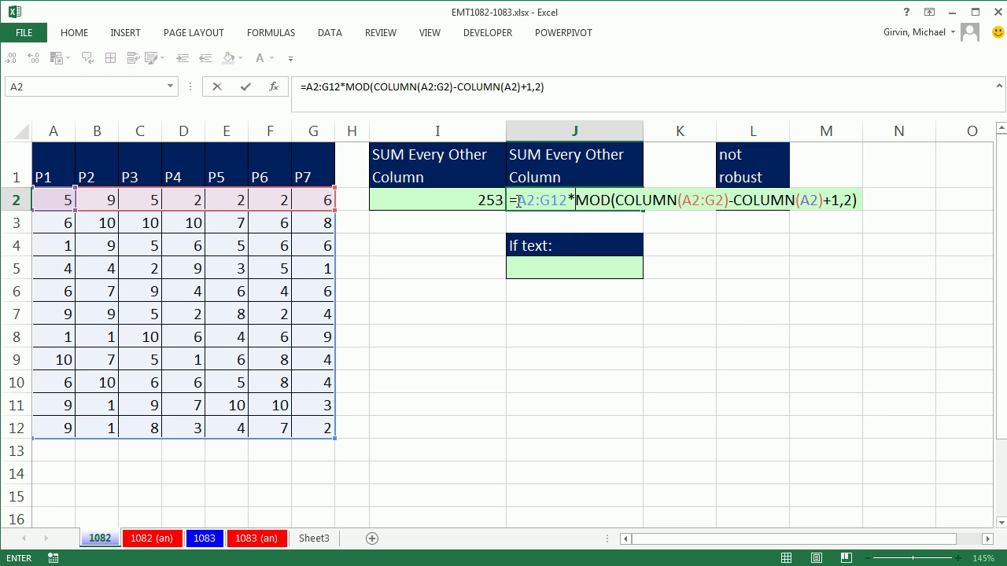
# Step: Evaluate the entire A2:G12*MOD product in J2 to inspect its array, and restore the expression
pyautogui.moveTo(516, 200); pyautogui.dragTo(914, 217)
pyautogui.press('F9')
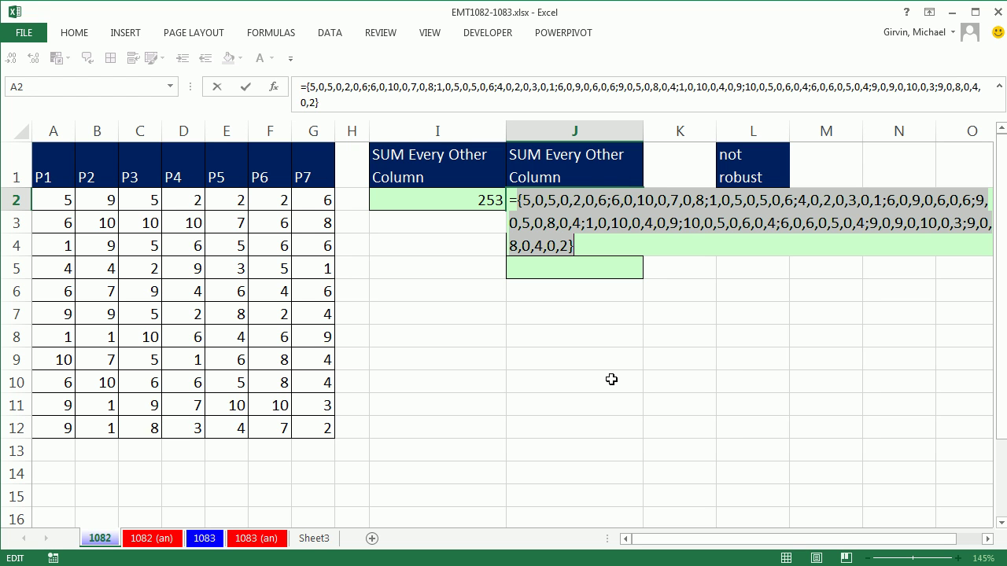
pyautogui.hotkey('ctrl', 'z')
# Step: Wrap the J2 expression in SUMPRODUCT and enter it as =SUMPRODUCT(A2:G12*MOD(COLUMN(A2:G2)-COLUMN(A2)+1,2))
pyautogui.click(518, 199)
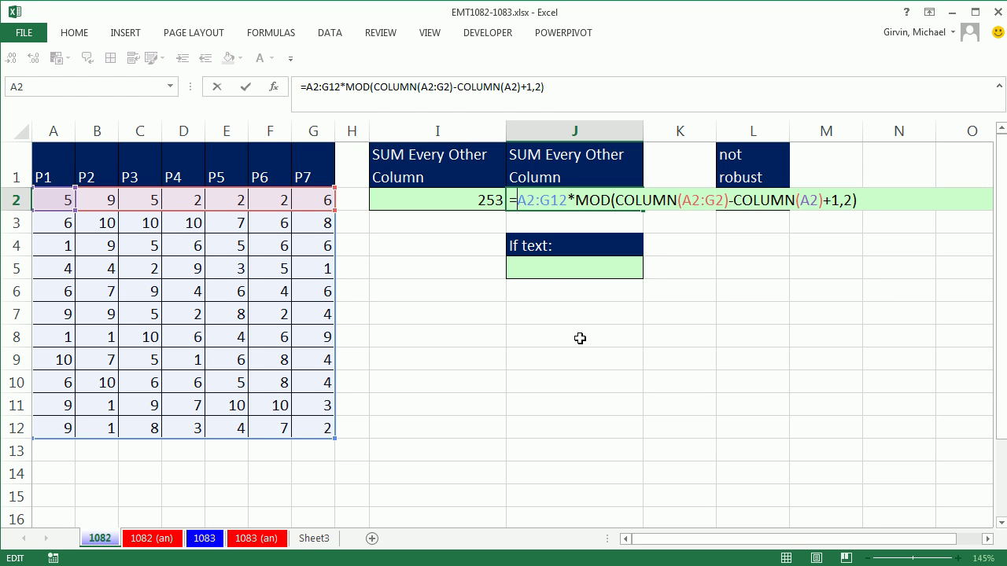
pyautogui.write('sump')
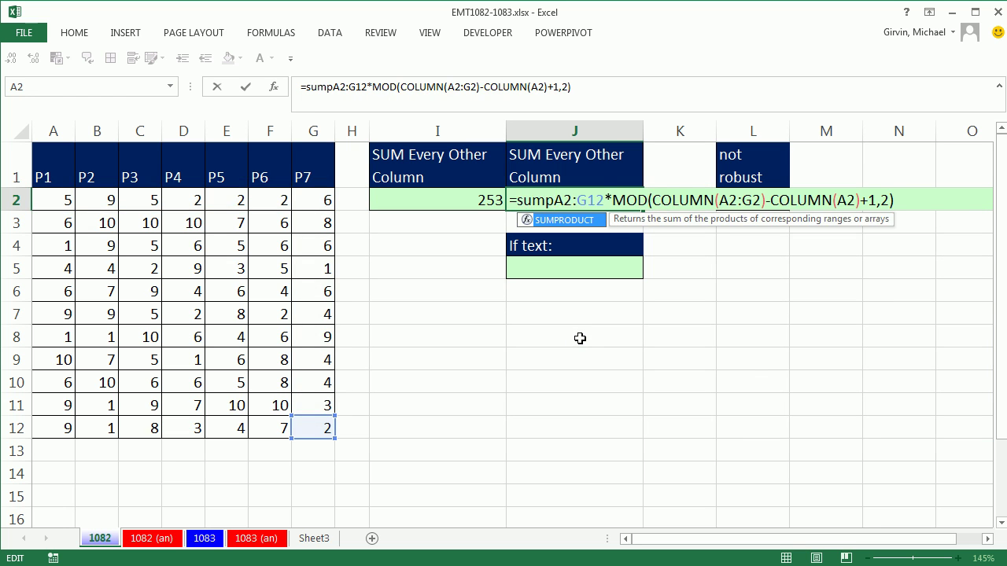
pyautogui.press('Tab')
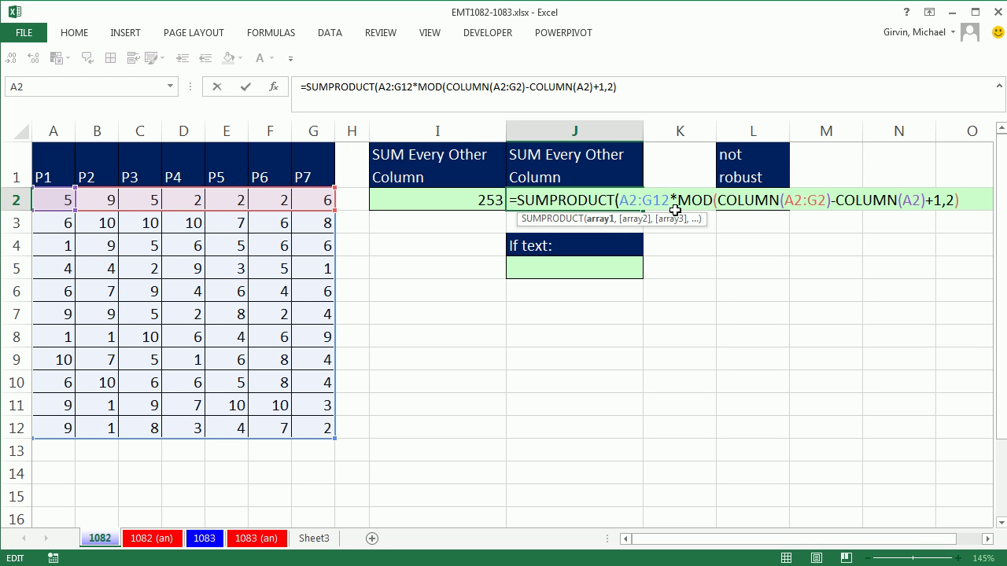
pyautogui.click(976, 202)
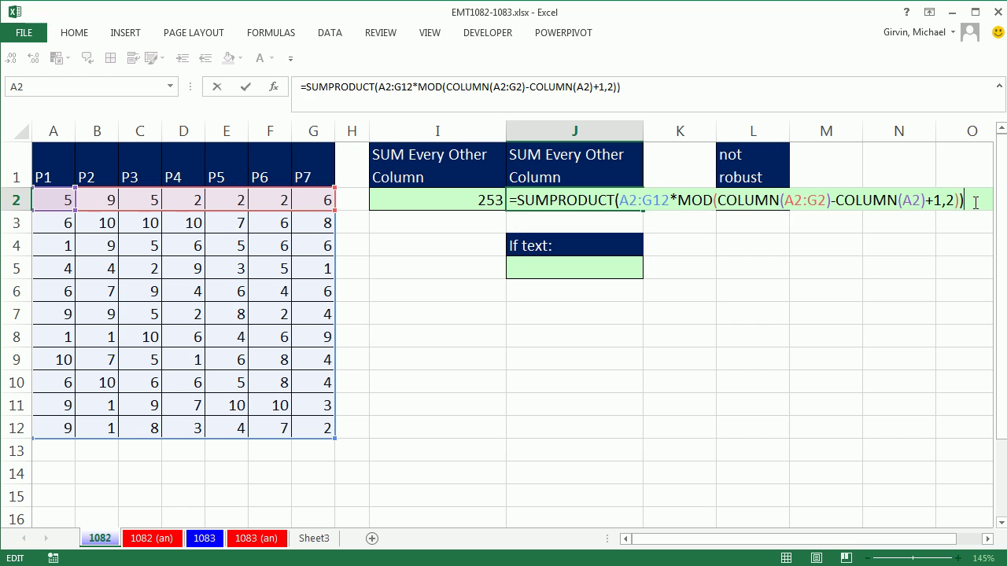
pyautogui.press('Return')
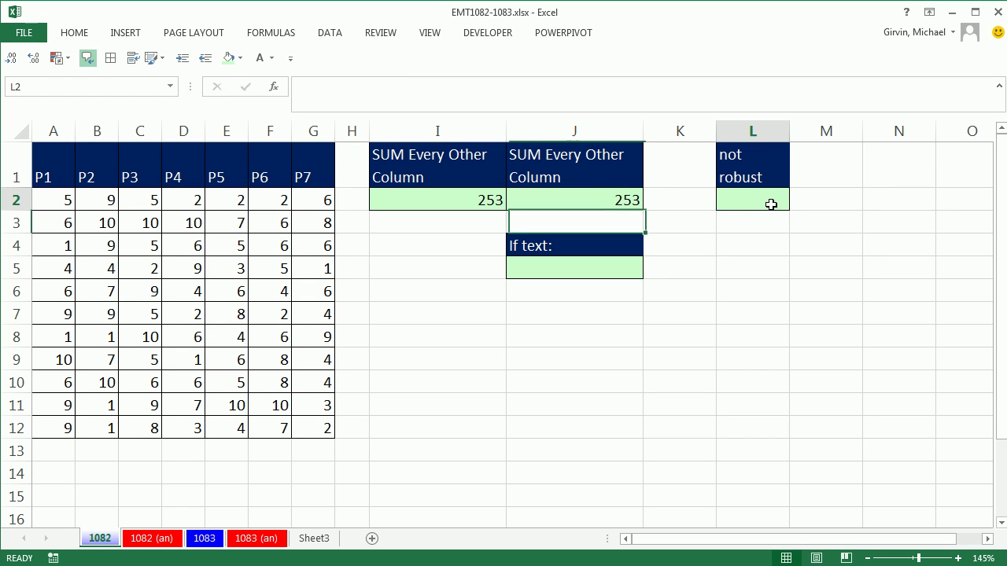
# Step: Enter the non-robust formula =SUMPRODUCT(A2:G12,MOD(COLUMN(A2:G2),2)) in L2
pyautogui.click(770, 204)
pyautogui.write('=sump')
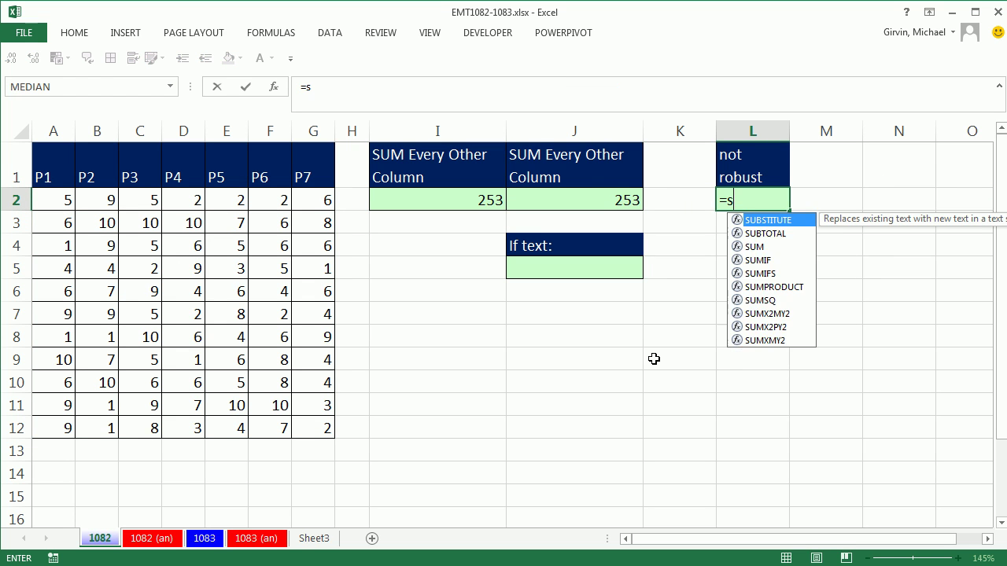
pyautogui.press('Tab')
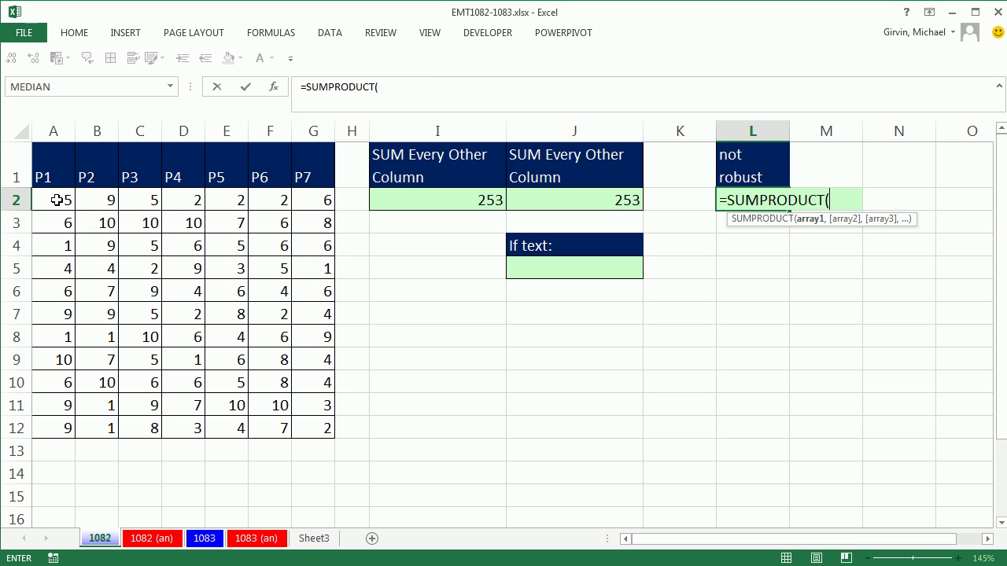
pyautogui.moveTo(59, 200); pyautogui.dragTo(324, 429)
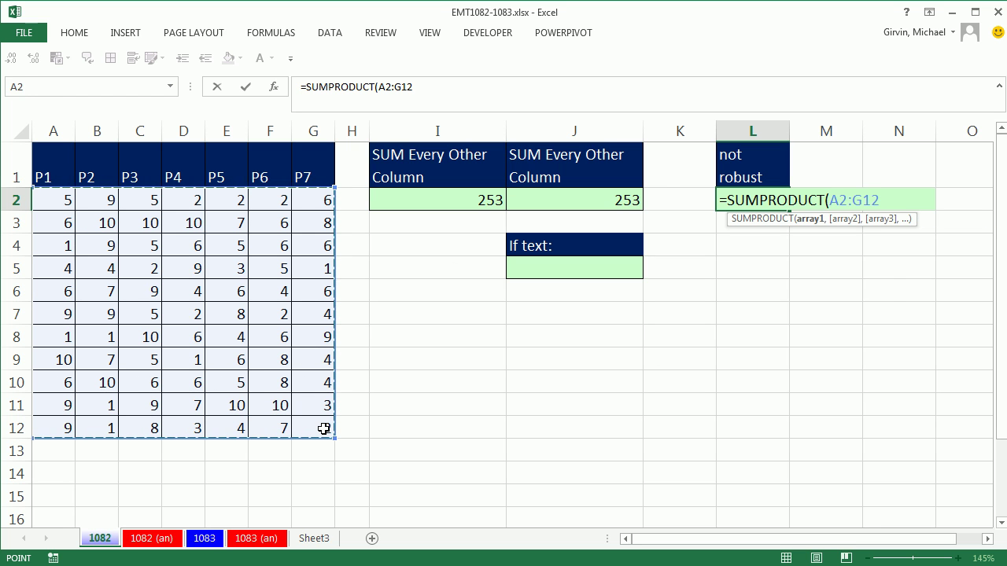
pyautogui.write(',mod')
pyautogui.press('Tab')
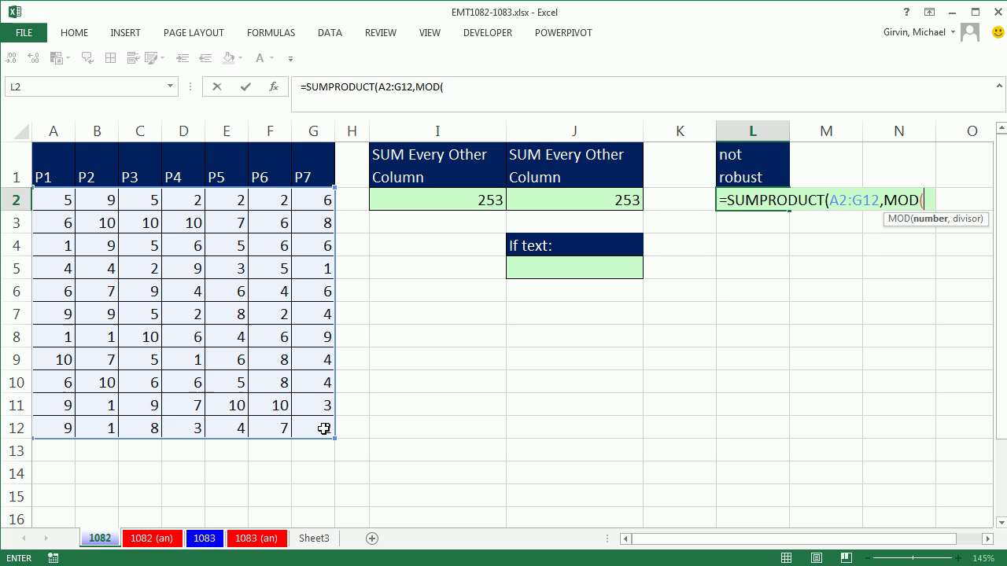
pyautogui.write('col')
pyautogui.press('Tab')
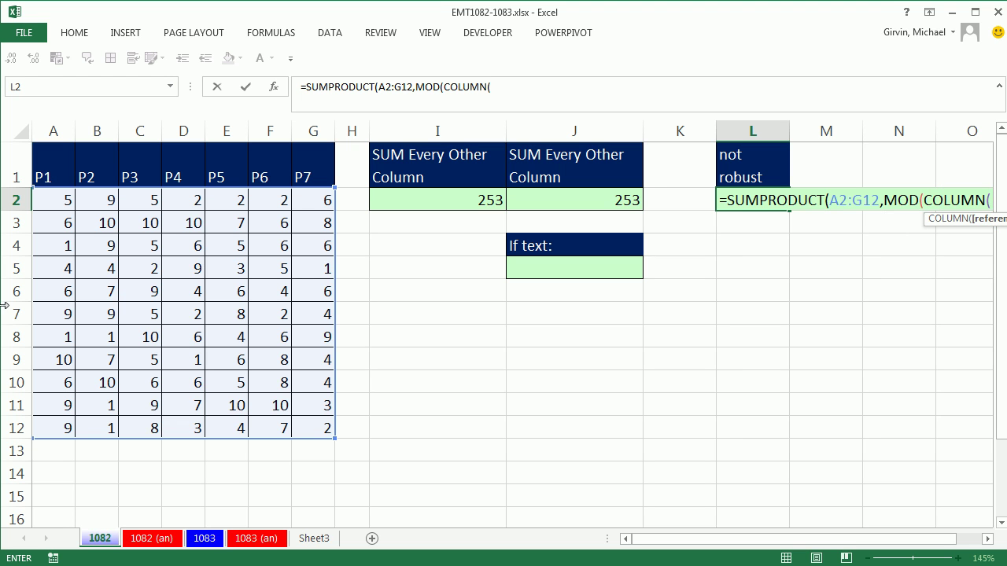
pyautogui.moveTo(55, 200); pyautogui.dragTo(312, 201)
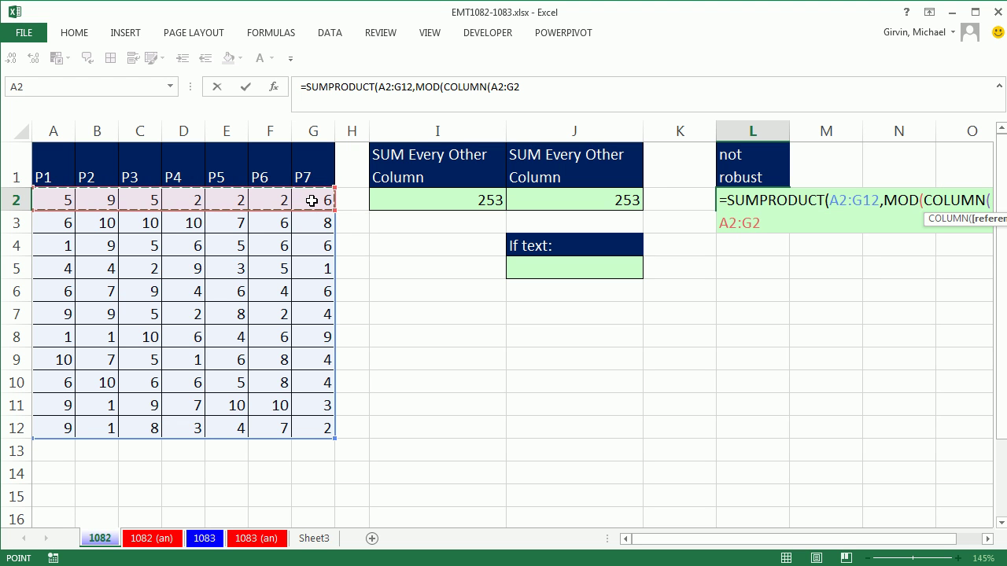
pyautogui.write('),')
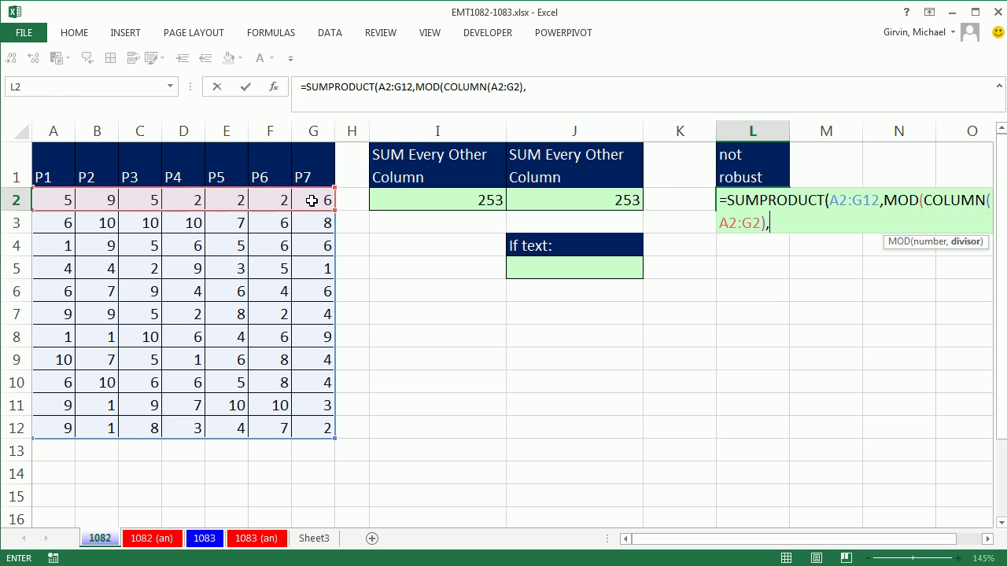
pyautogui.write('2)')
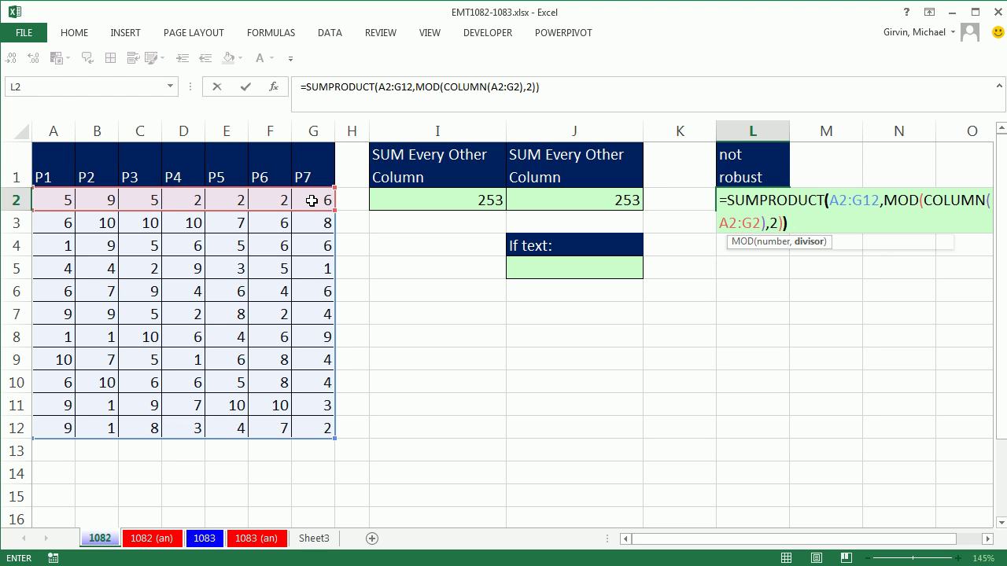
pyautogui.press('Return')
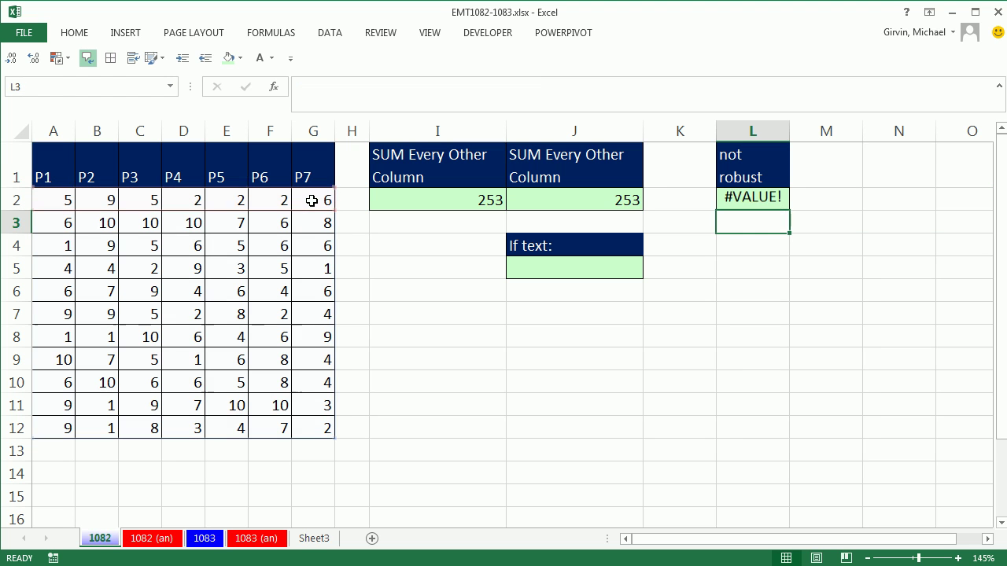
# Step: Replace the comma between A2:G12 and MOD in the L2 formula with a multiplication operator
pyautogui.doubleClick(758, 202)
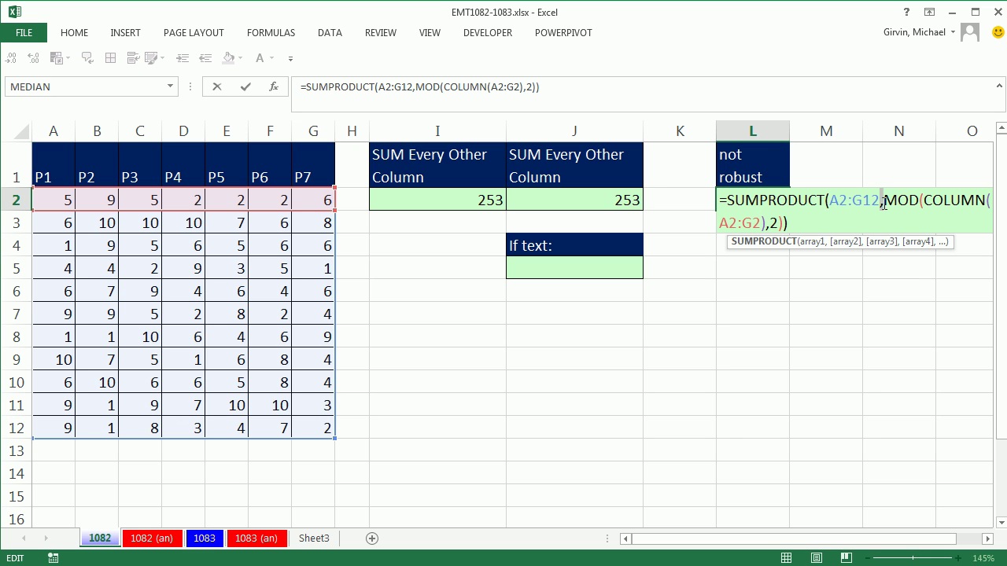
pyautogui.click(883, 202)
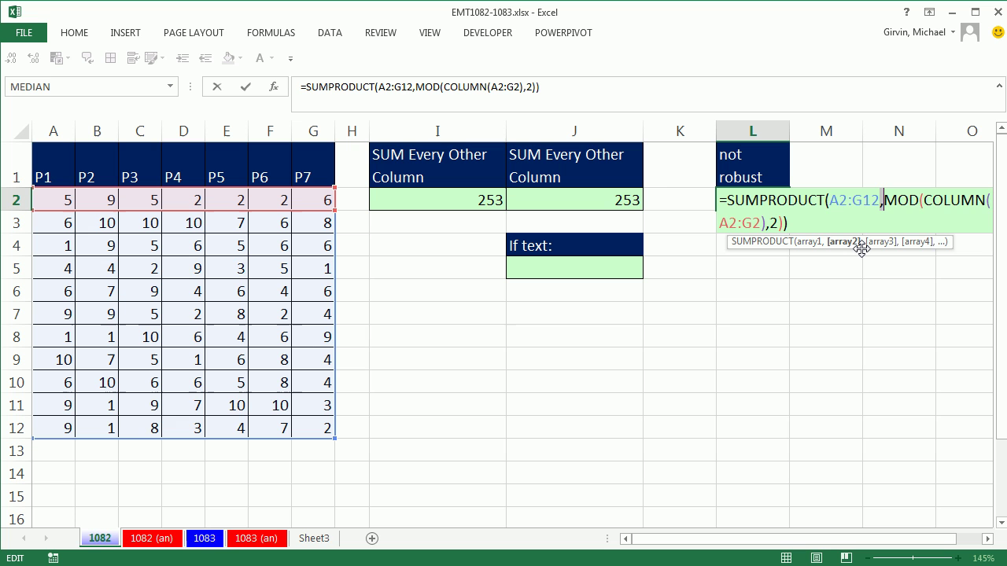
pyautogui.press('BackSpace')
pyautogui.write('*')
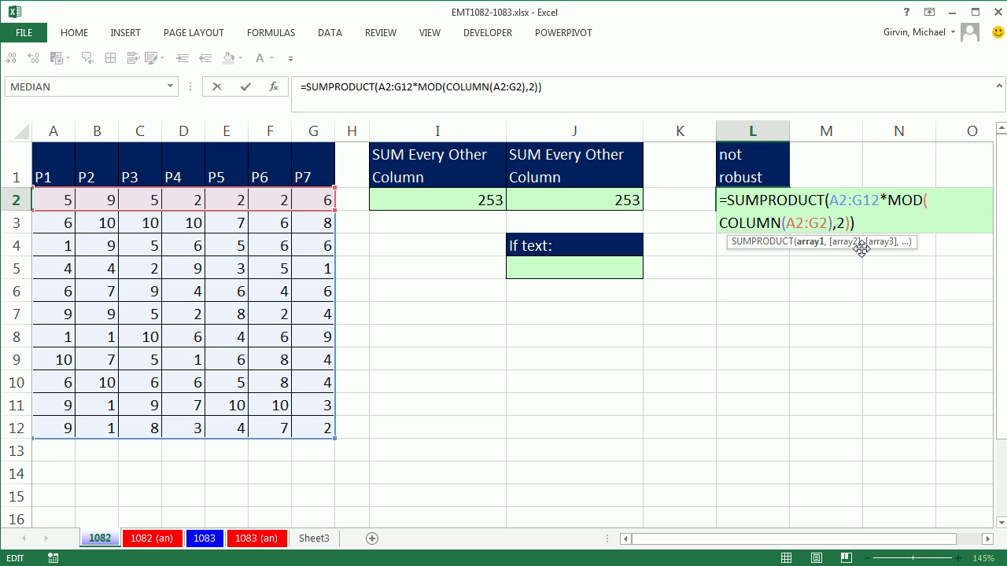
pyautogui.press('Return')
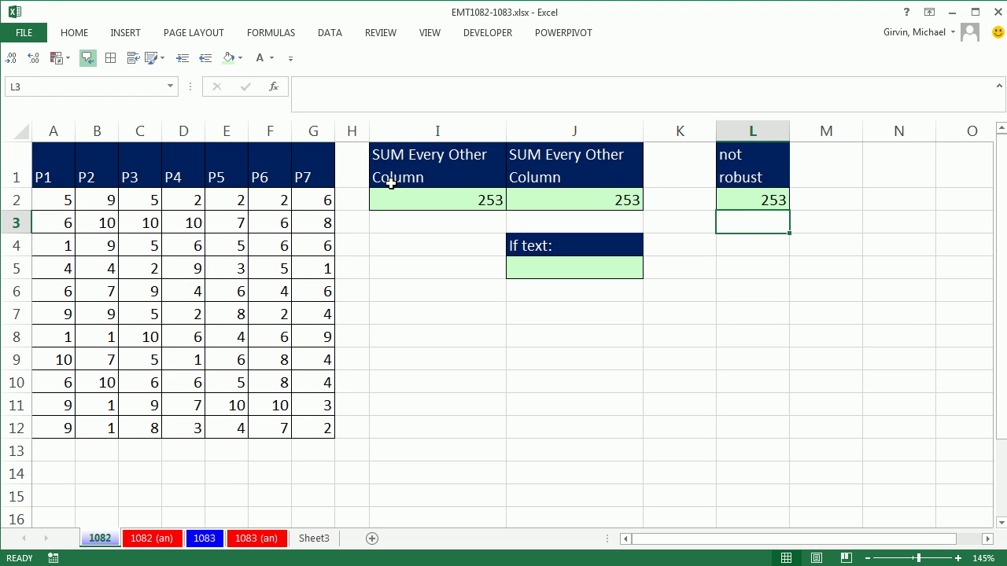
# Step: Insert a blank column before column A to test the formulas' robustness, and undo the insertion
pyautogui.click(55, 131)
pyautogui.rightClick(58, 132)
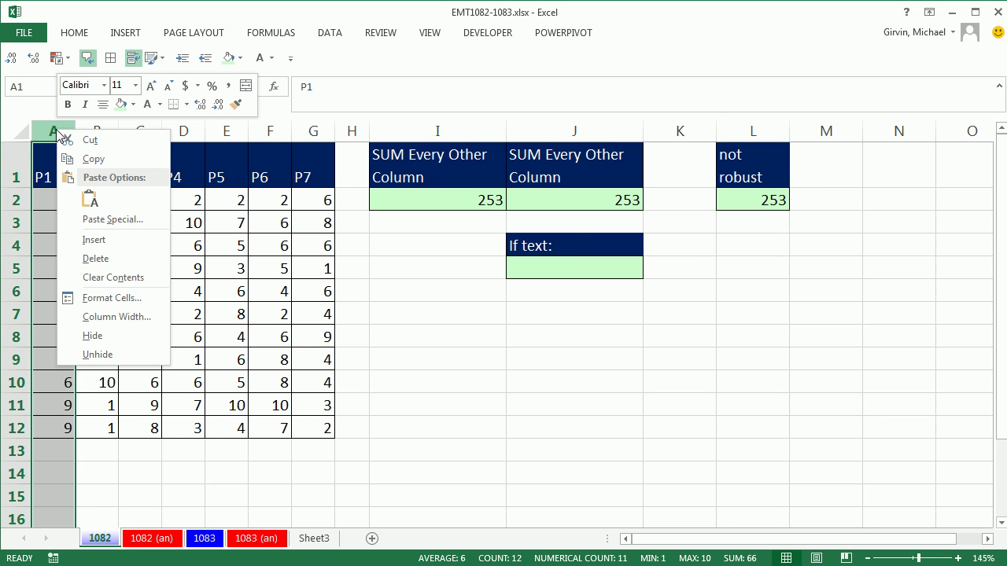
pyautogui.click(106, 241)
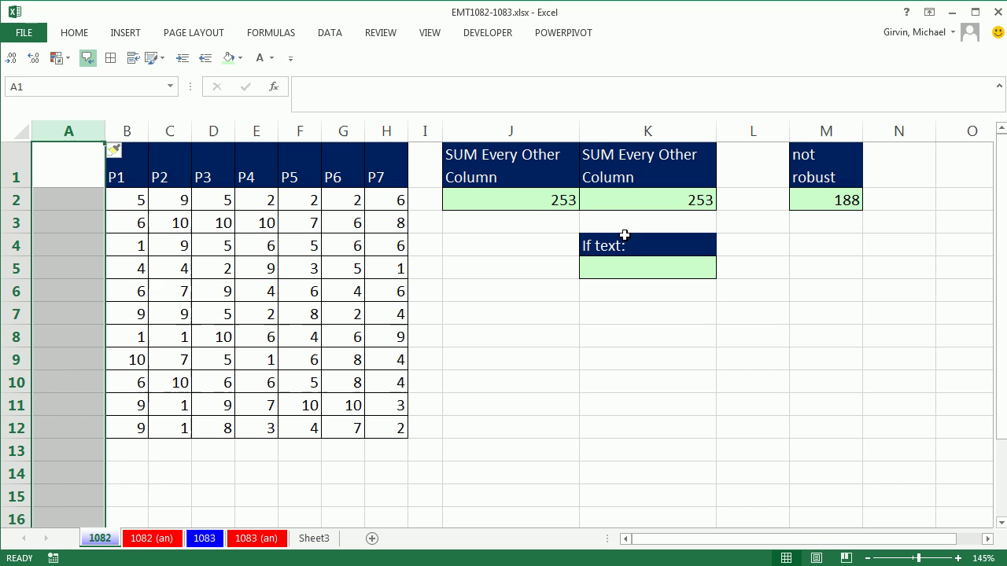
pyautogui.hotkey('ctrl', 'z')
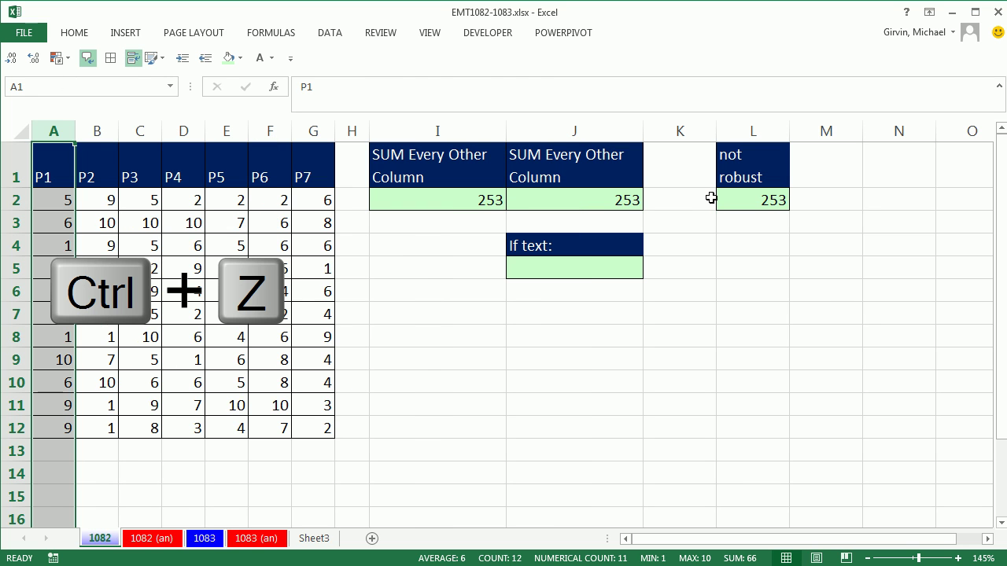
# Step: Compare the SUMPRODUCT formulas in L2 and J2, leaving both cells without editing them
pyautogui.doubleClick(719, 195)
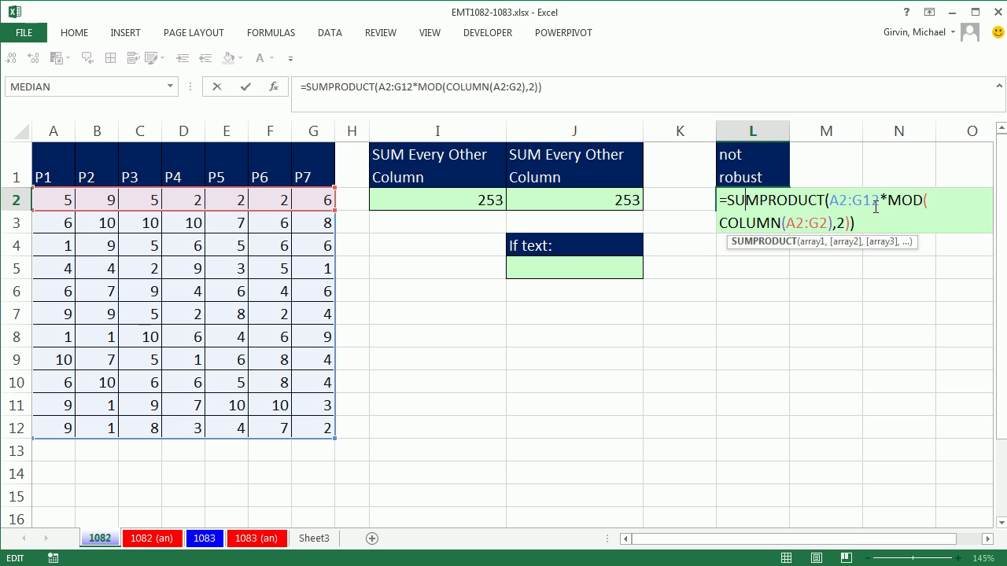
pyautogui.press('Escape')
pyautogui.doubleClick(629, 200)
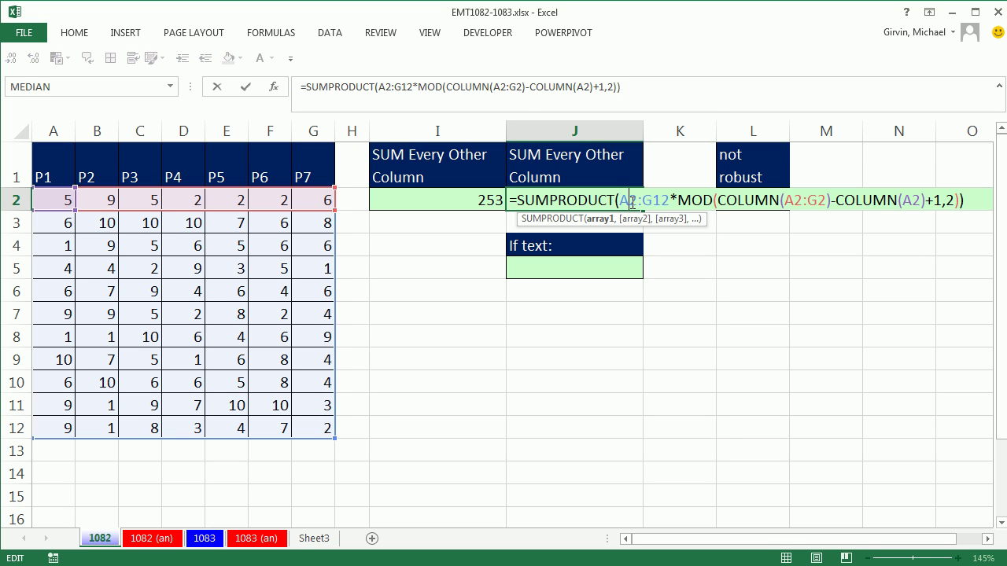
pyautogui.press('Escape')
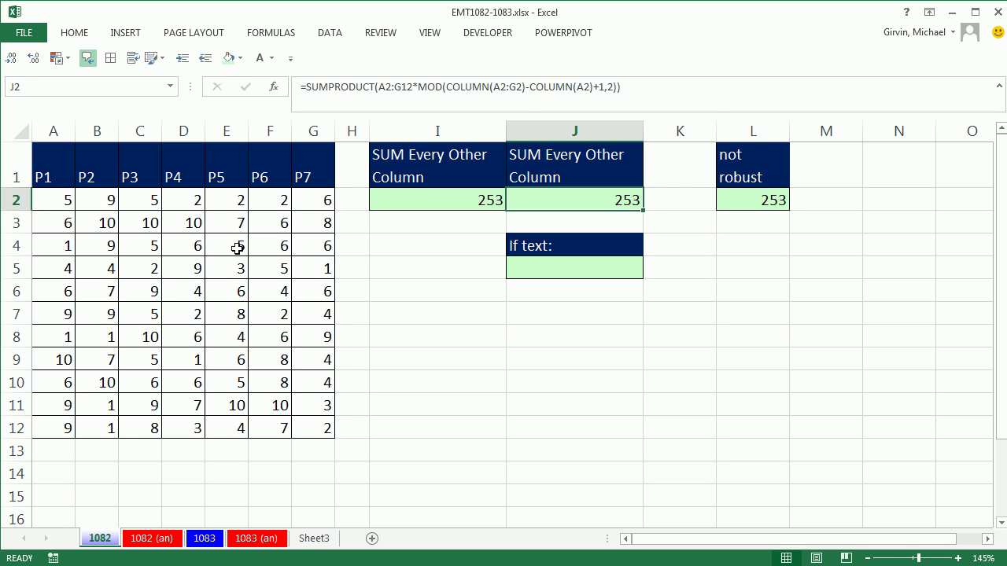
# Step: Replace the number in E4 with the text None to test the formulas against text data
pyautogui.click(237, 248)
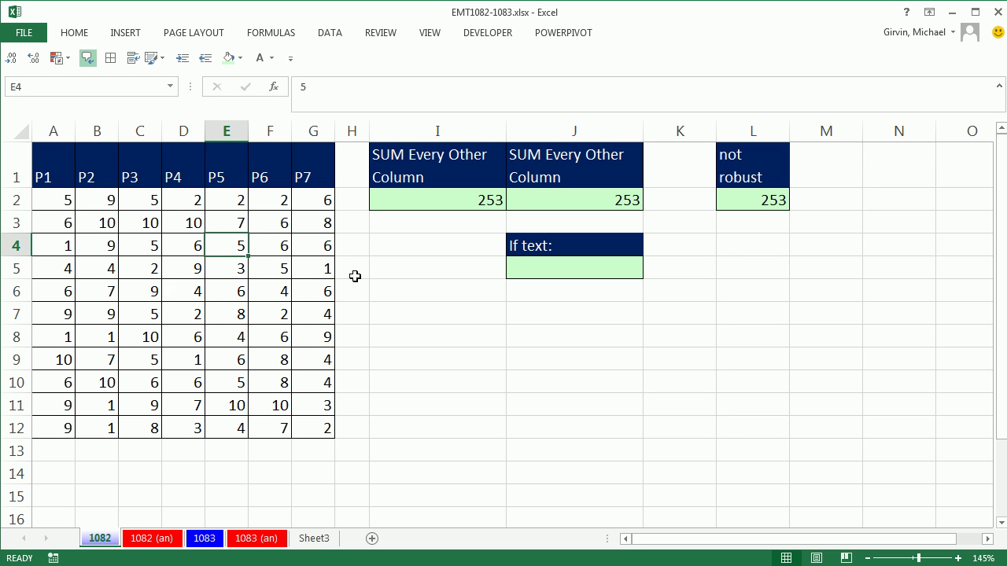
pyautogui.write('None')
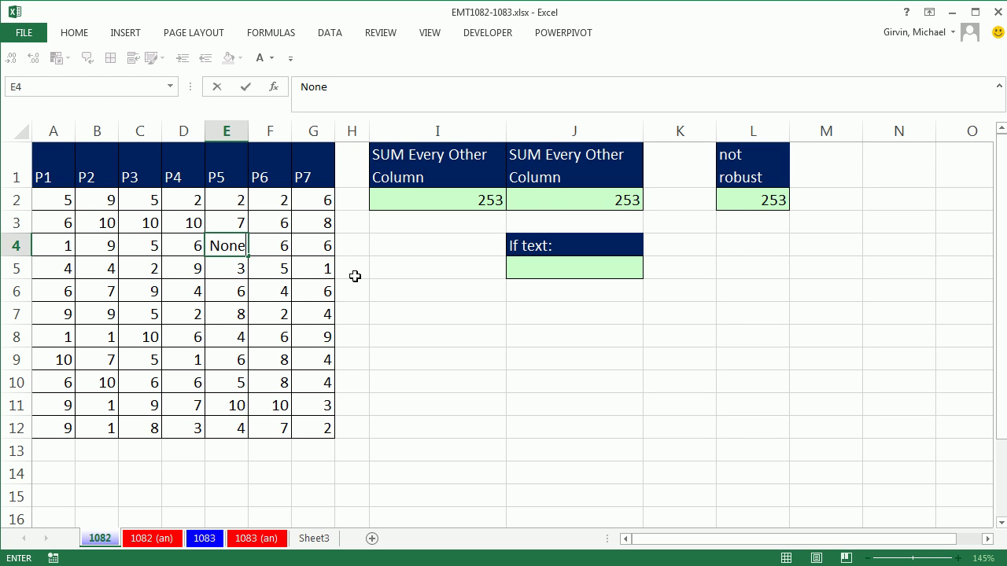
pyautogui.hotkey('ctrl', 'Return')
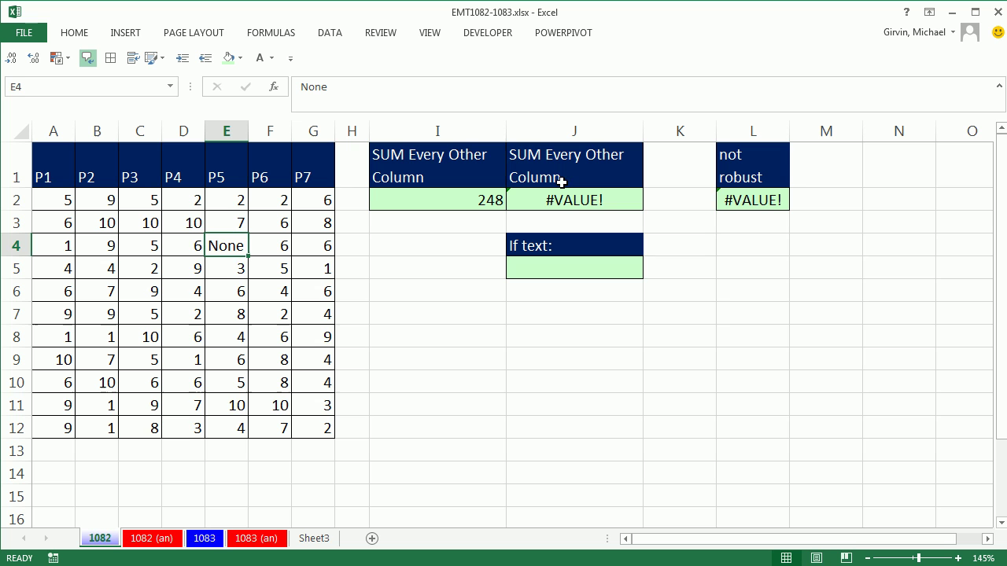
# Step: Examine the multiplication operator in the J2 formula, and review the ranges referenced by the SUM formula in I2
pyautogui.click(618, 189)
pyautogui.press('F2')
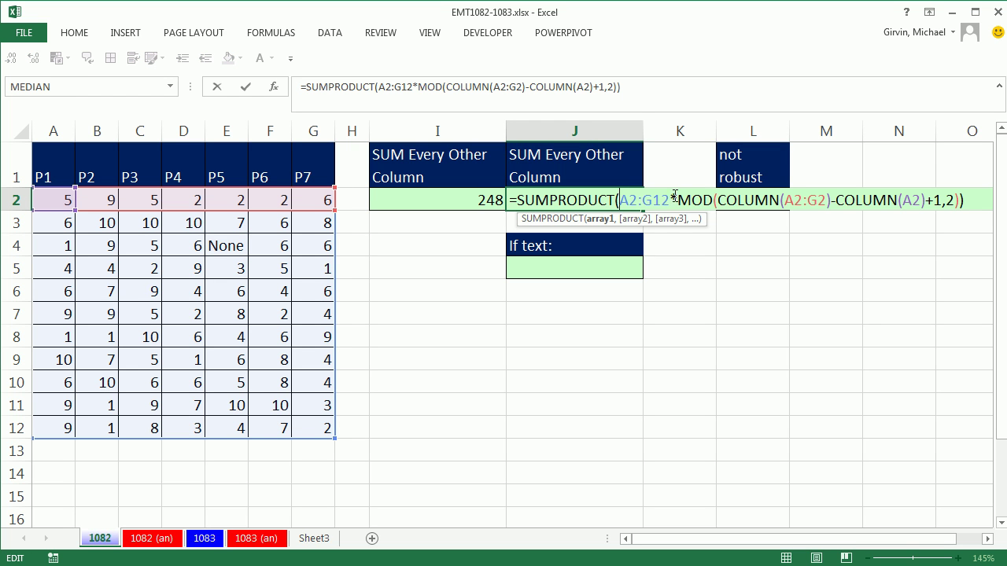
pyautogui.moveTo(669, 199); pyautogui.dragTo(678, 199)
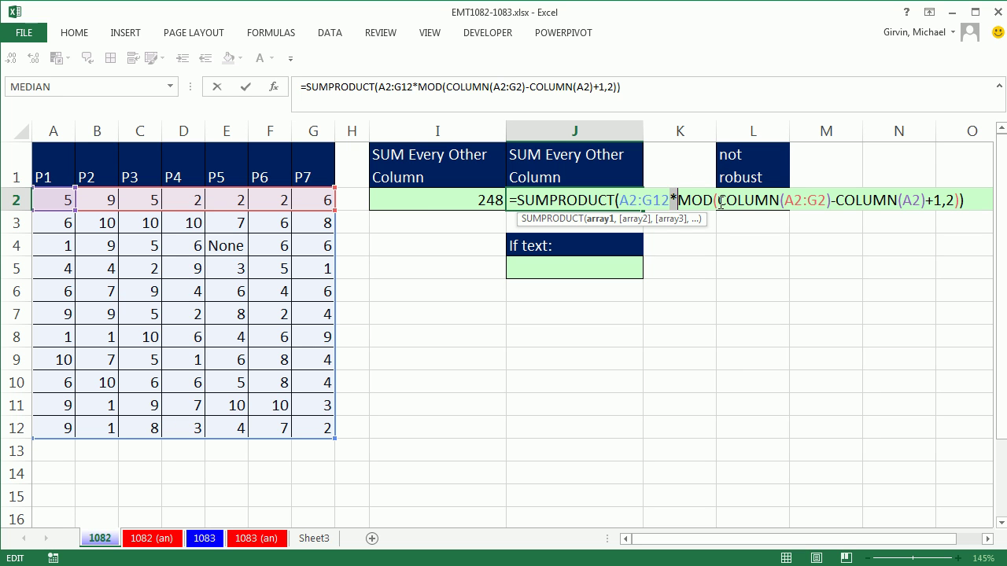
pyautogui.press('Escape')
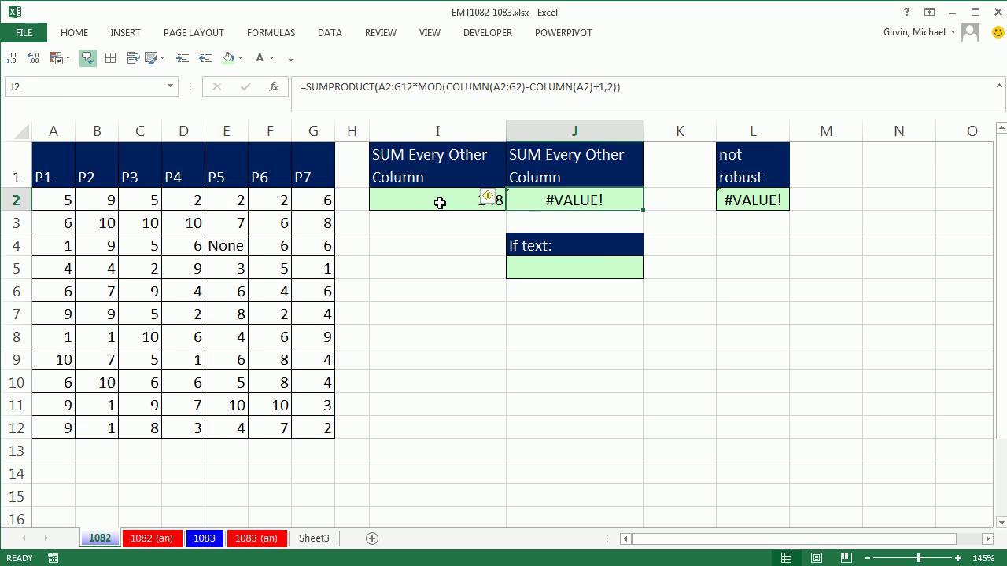
pyautogui.doubleClick(441, 202)
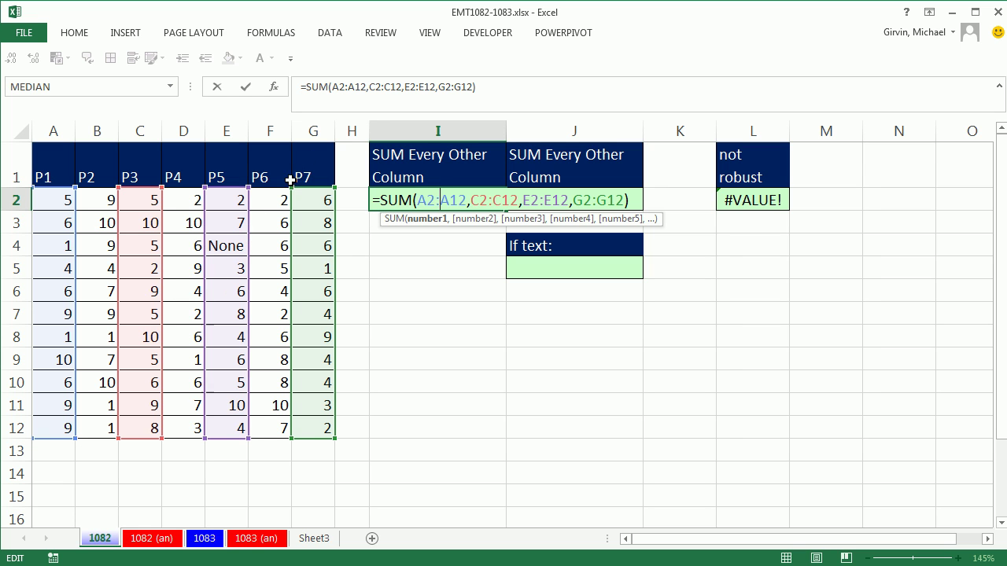
# Step: Review the SUMPRODUCT formula in J2, leaving the I2 and J2 formulas as they are
pyautogui.click(549, 198)
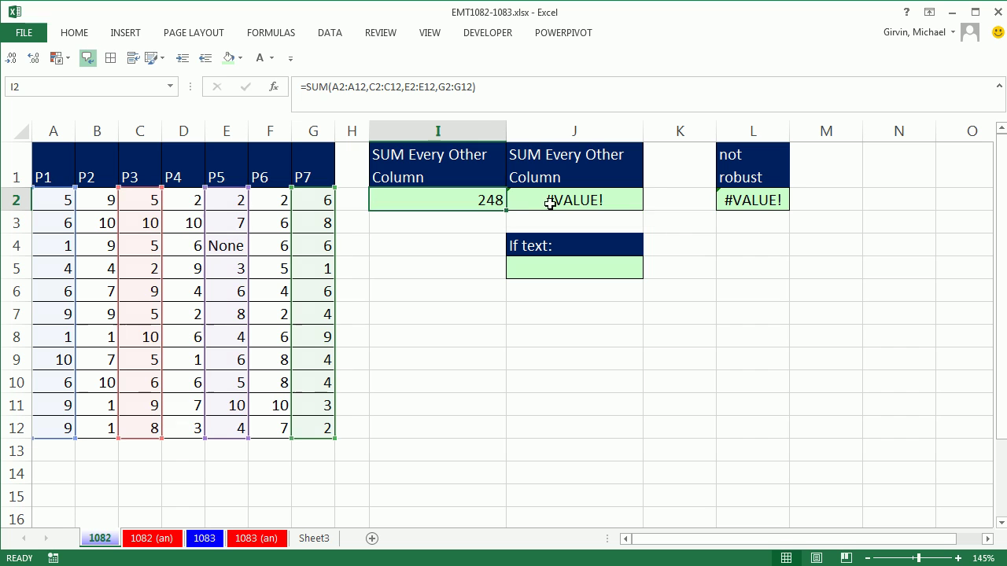
pyautogui.doubleClick(551, 201)
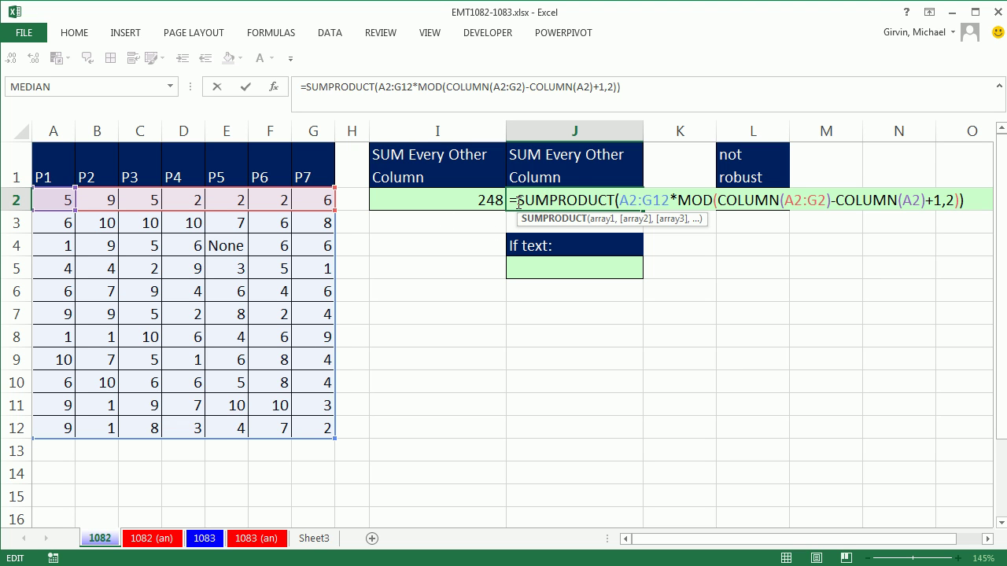
pyautogui.hotkey('ctrl', 'Return')
# Step: Replace the text in E4 with the number 5
pyautogui.click(238, 244)
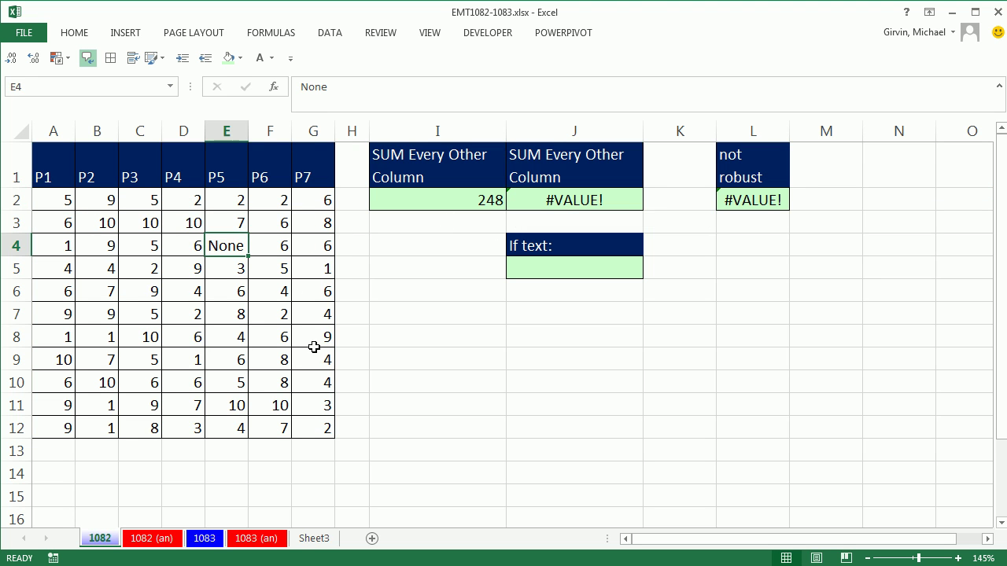
pyautogui.write('5')
pyautogui.hotkey('ctrl', 'Return')
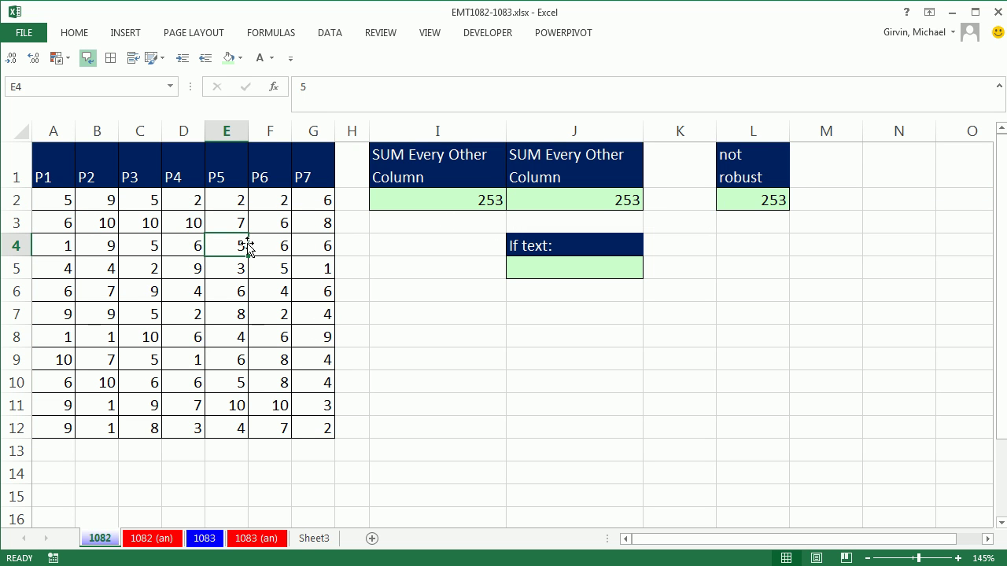
# Step: Try a comma instead of the multiplication operator before MOD in the J2 SUMPRODUCT formula, and undo the change
pyautogui.doubleClick(602, 202)
pyautogui.moveTo(670, 200); pyautogui.dragTo(677, 200)
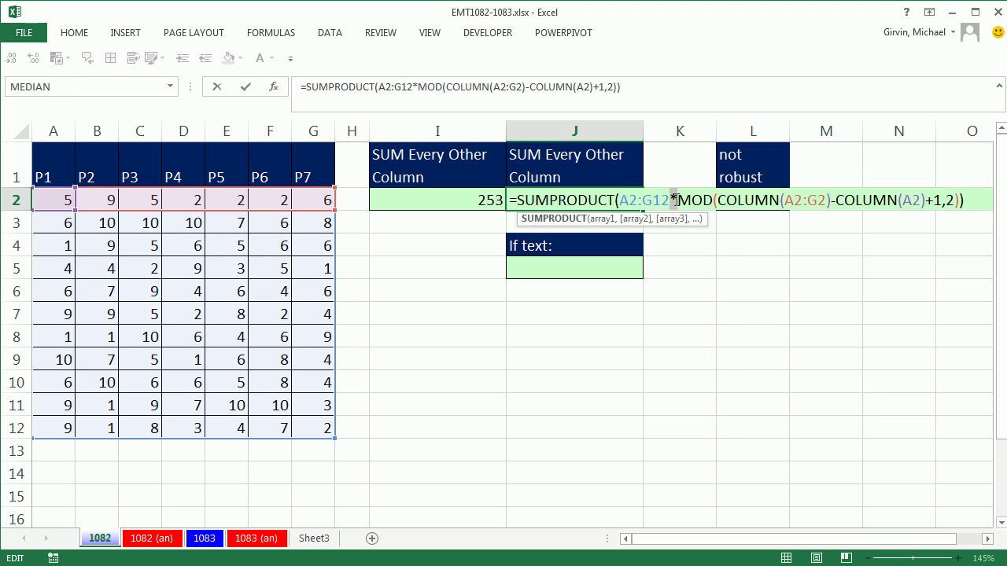
pyautogui.write(',')
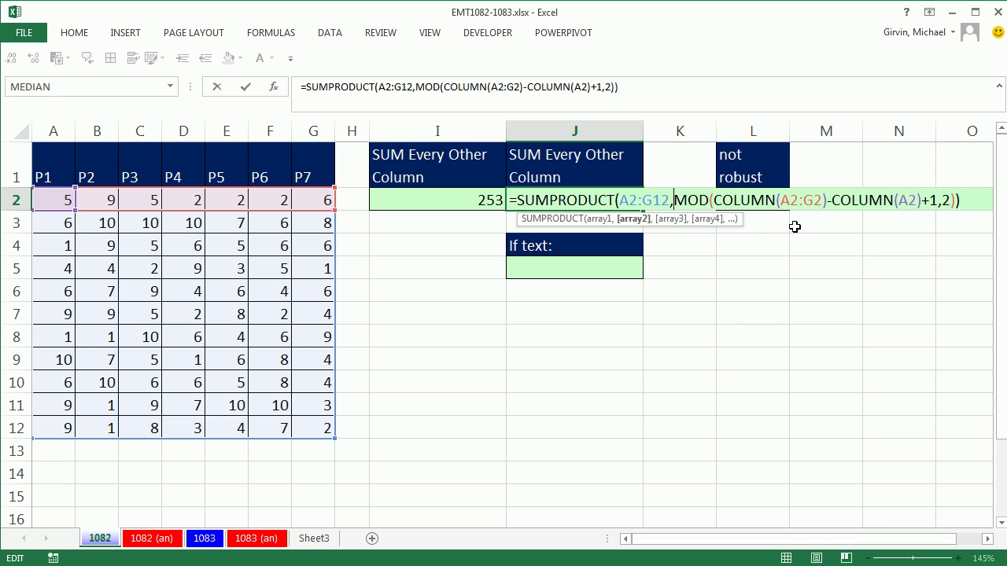
pyautogui.press('Return')
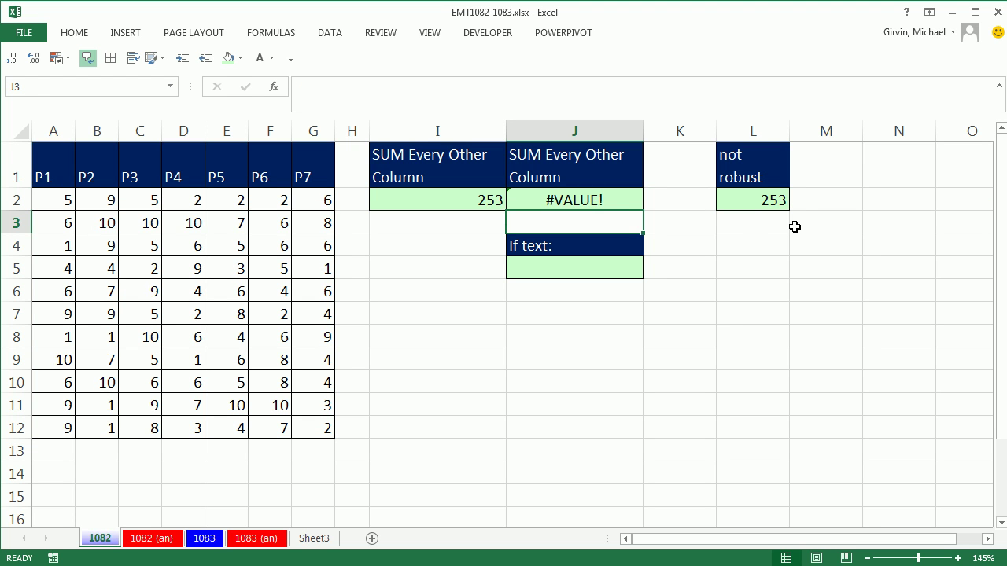
pyautogui.hotkey('ctrl', 'z')
pyautogui.press('Right')
pyautogui.press('Right')
# Step: Enter the text None in E4 again
pyautogui.click(234, 245)
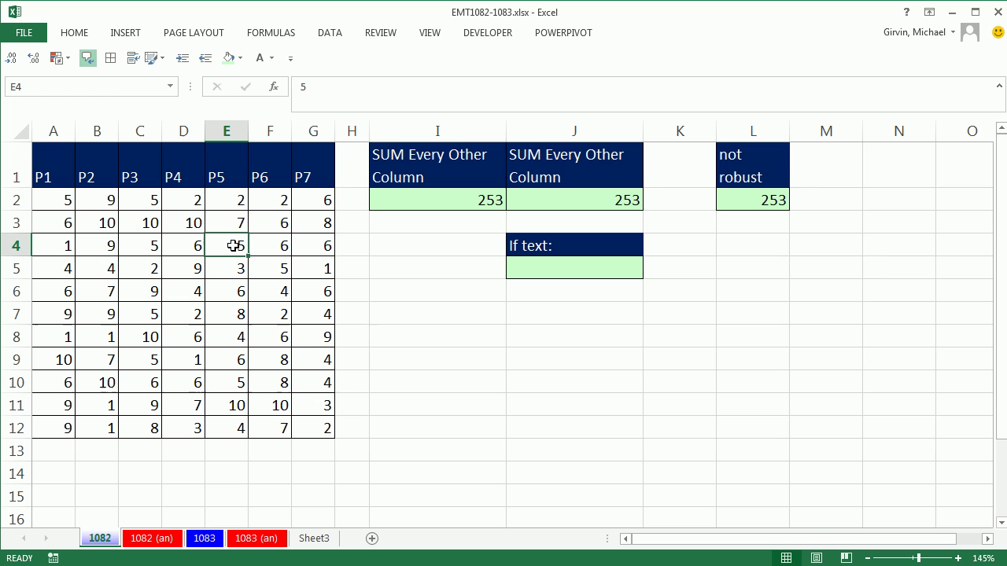
pyautogui.write('None')
pyautogui.hotkey('ctrl', 'Return')
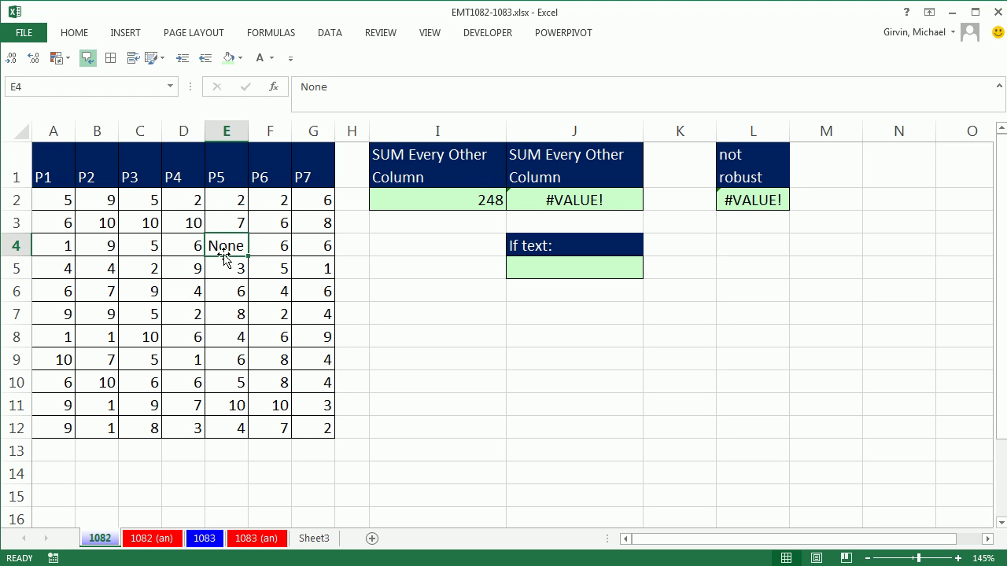
# Step: Copy MOD(COLUMN(A2:G2)-COLUMN(A2)+1,2) from the J2 formula and start a formula with it in J5 under the If text heading
pyautogui.doubleClick(623, 199)
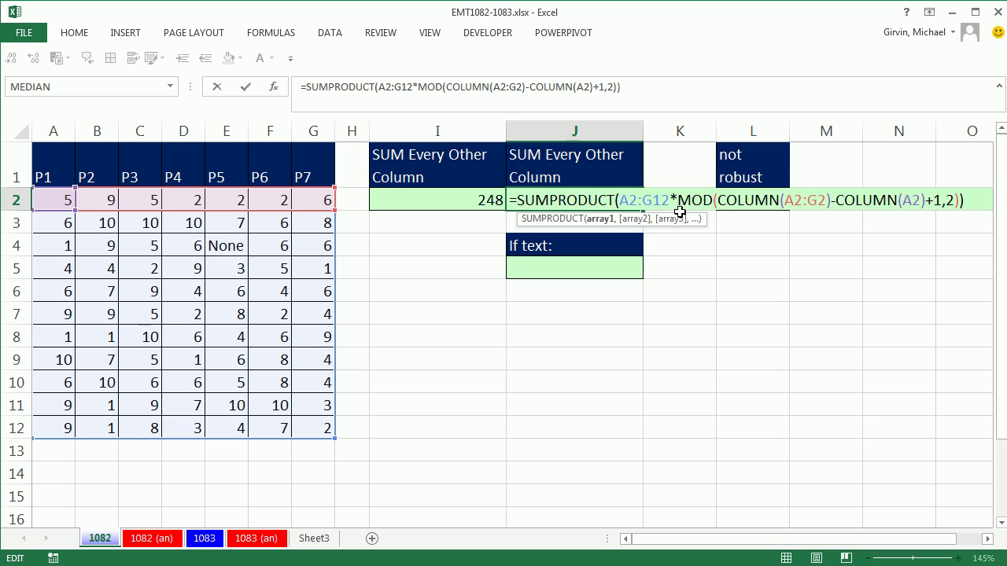
pyautogui.moveTo(678, 200); pyautogui.dragTo(959, 205)
pyautogui.hotkey('ctrl', 'c')
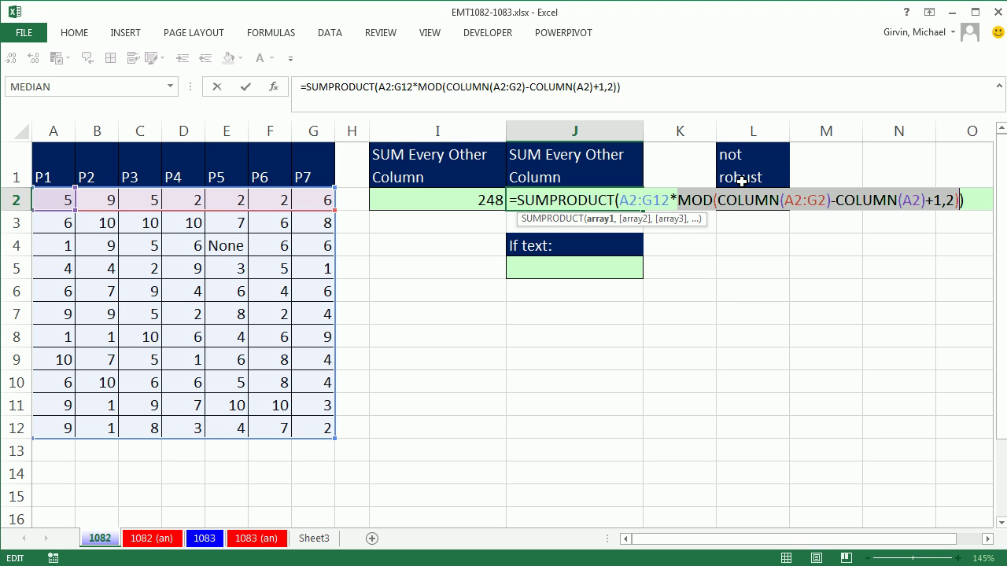
pyautogui.hotkey('ctrl', 'Return')
pyautogui.click(601, 271)
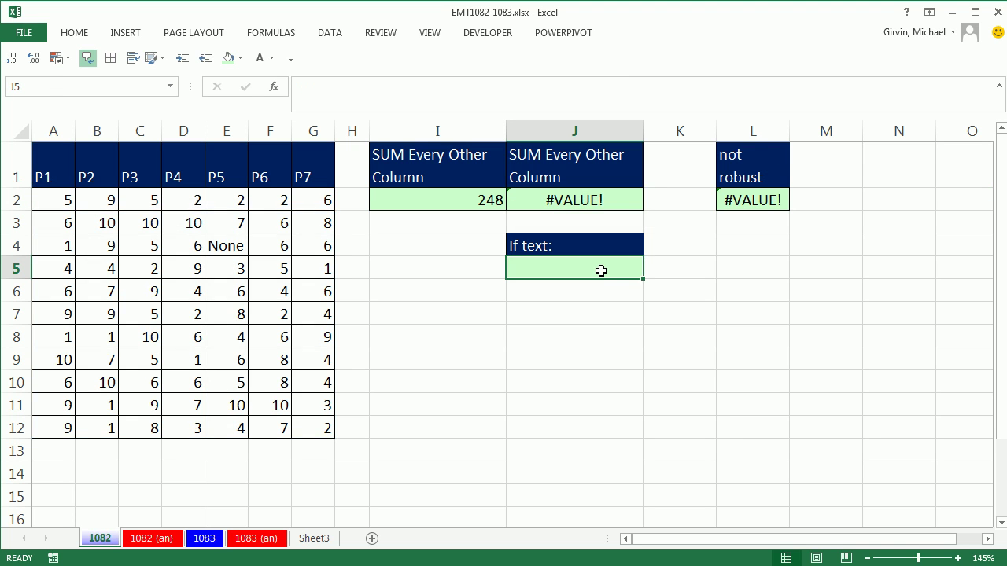
pyautogui.write('=')
pyautogui.hotkey('ctrl', 'v')
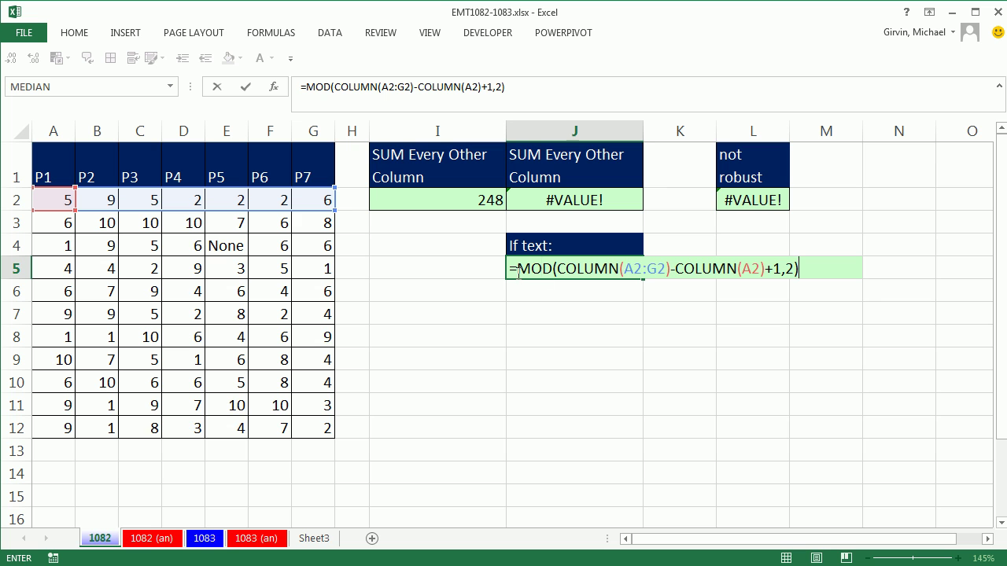
# Step: Evaluate the MOD expression within the J5 formula to inspect its array, and restore the expression
pyautogui.moveTo(518, 271); pyautogui.dragTo(934, 334)
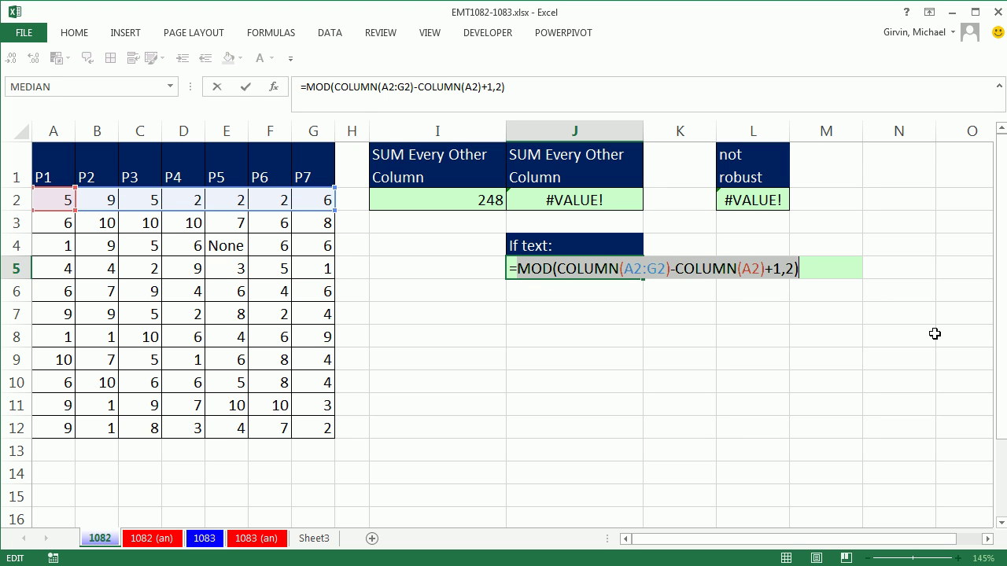
pyautogui.press('F9')
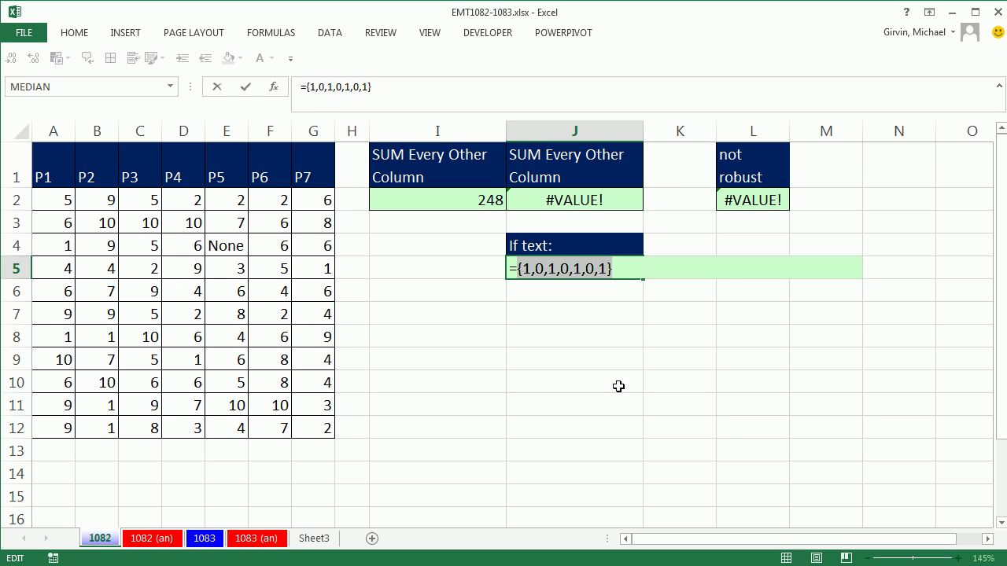
pyautogui.hotkey('ctrl', 'z')
# Step: Insert MMULT( with ROW(A2:A12) as its first argument ahead of the MOD expression in J5
pyautogui.click(518, 269)
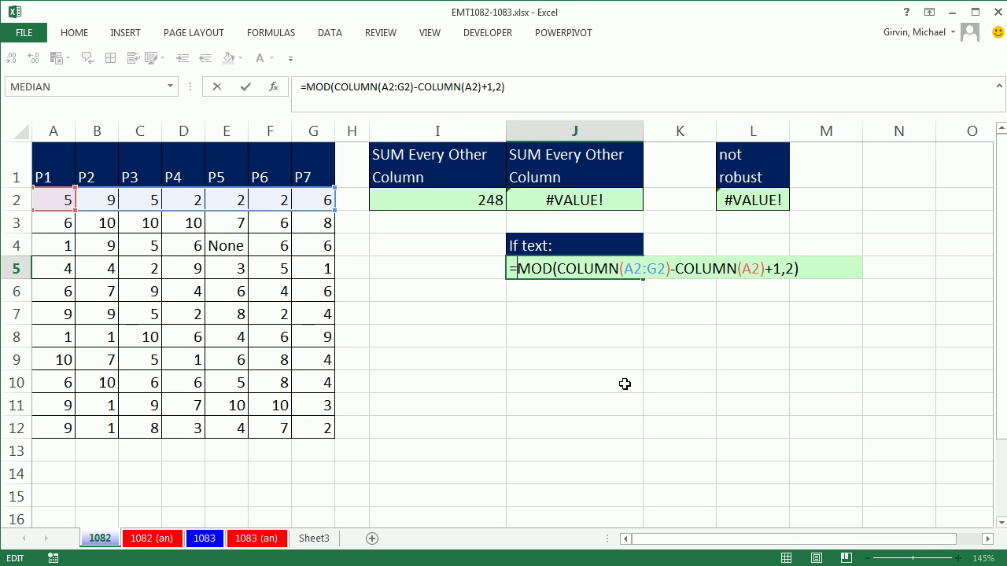
pyautogui.write('MMULT(')
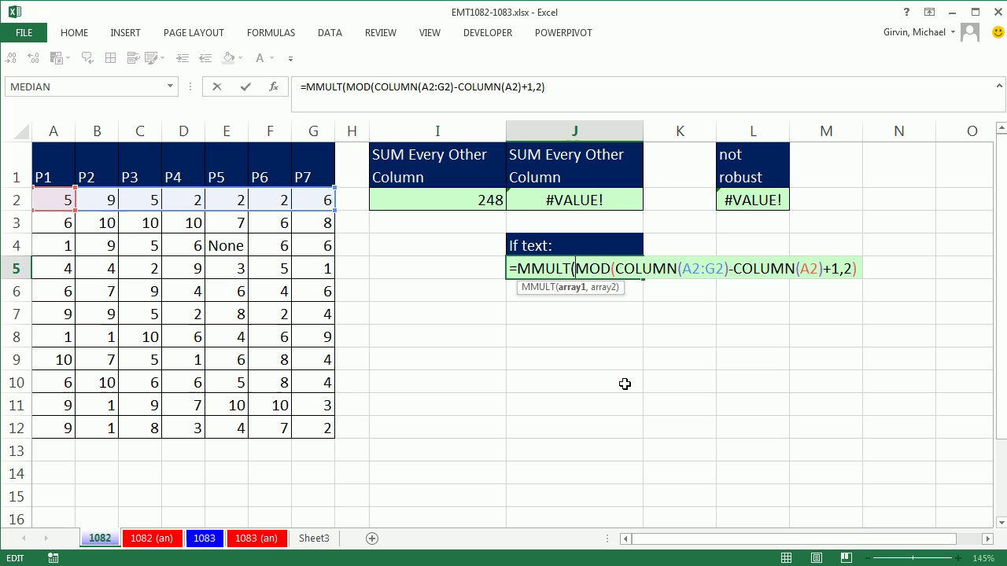
pyautogui.write('row')
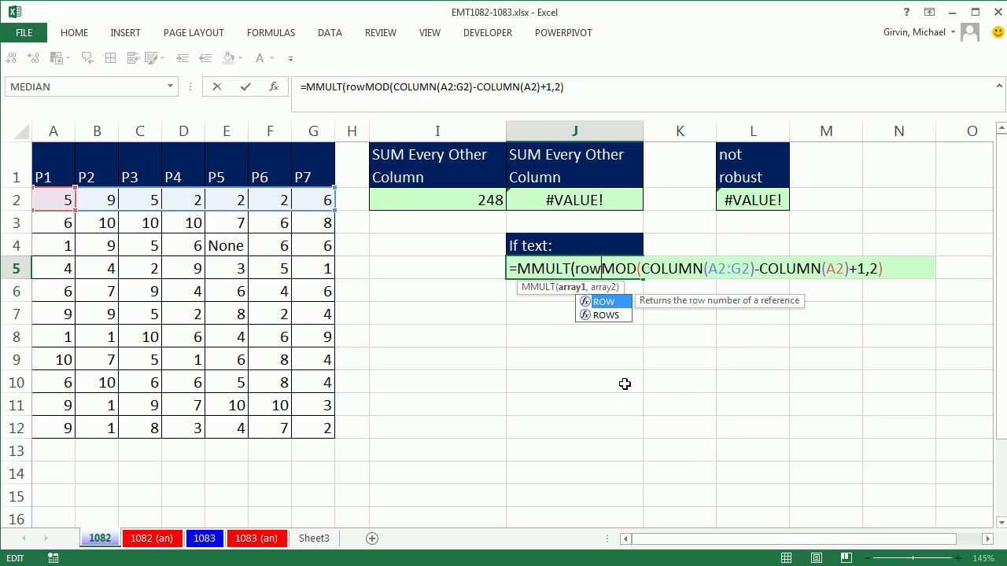
pyautogui.press('Tab')
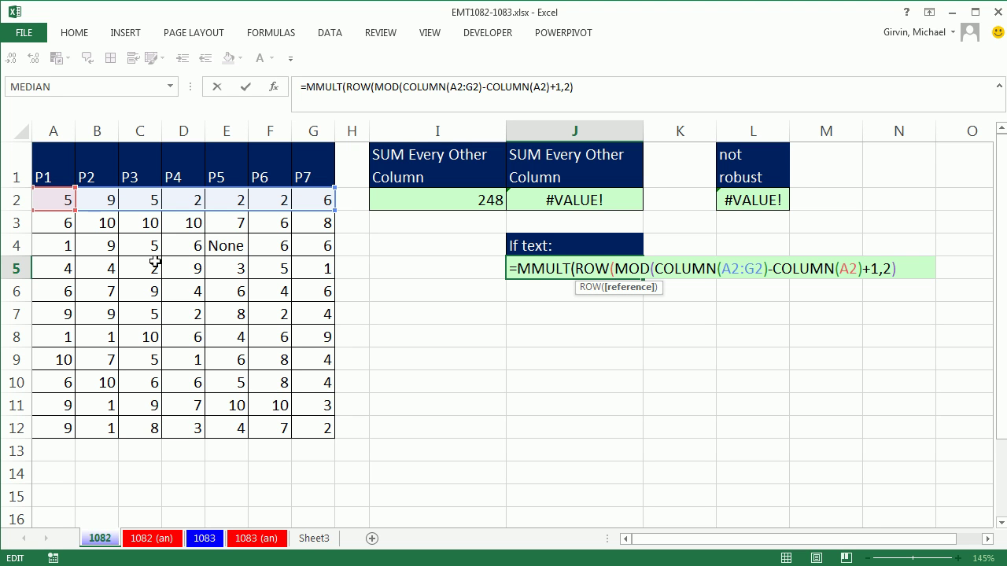
pyautogui.click(43, 200)
pyautogui.moveTo(42, 200); pyautogui.dragTo(57, 432)
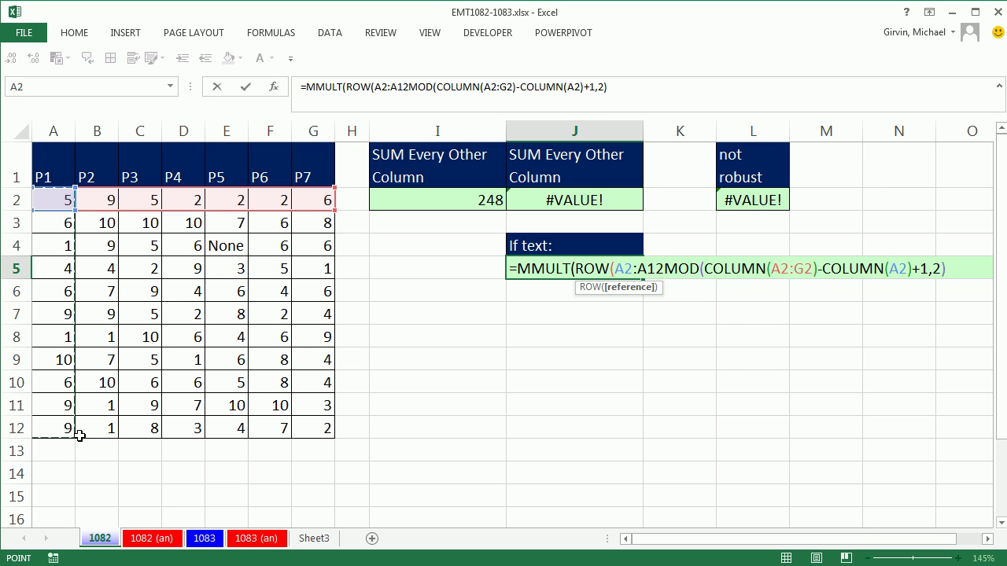
pyautogui.write(')')
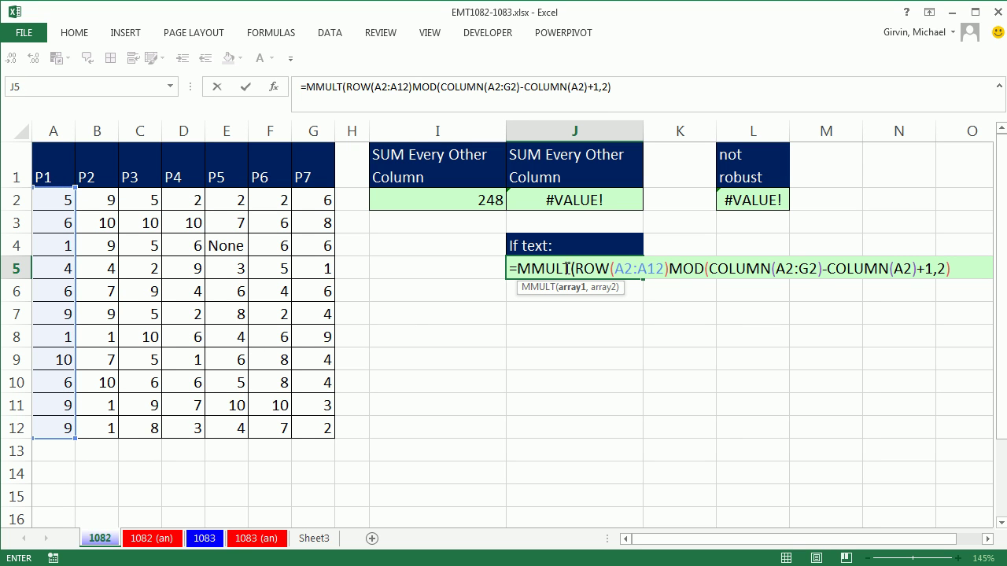
# Step: Evaluate the ROW(A2:A12) part of the J5 formula to inspect its row numbers, and restore it
pyautogui.moveTo(574, 268); pyautogui.dragTo(669, 270)
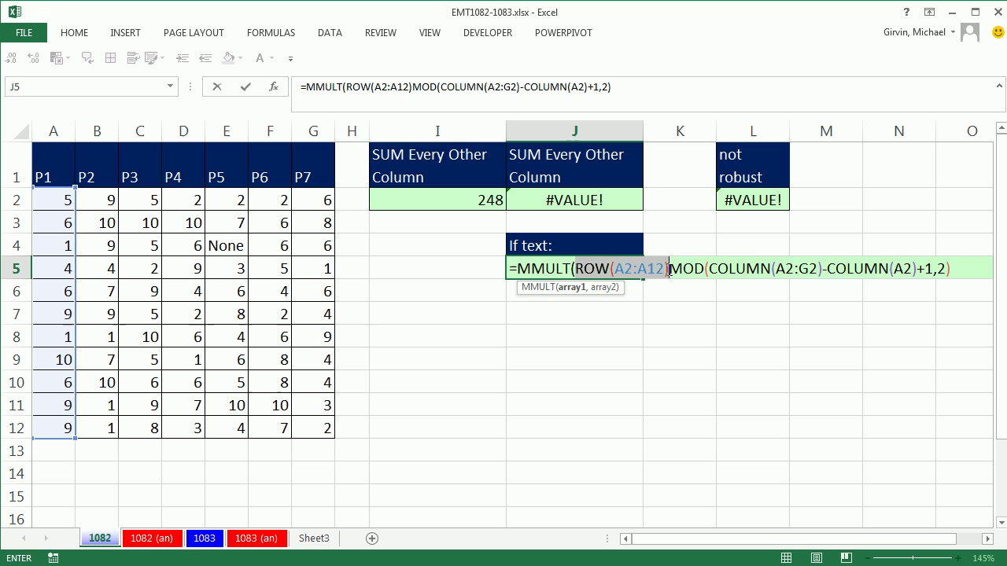
pyautogui.press('F9')
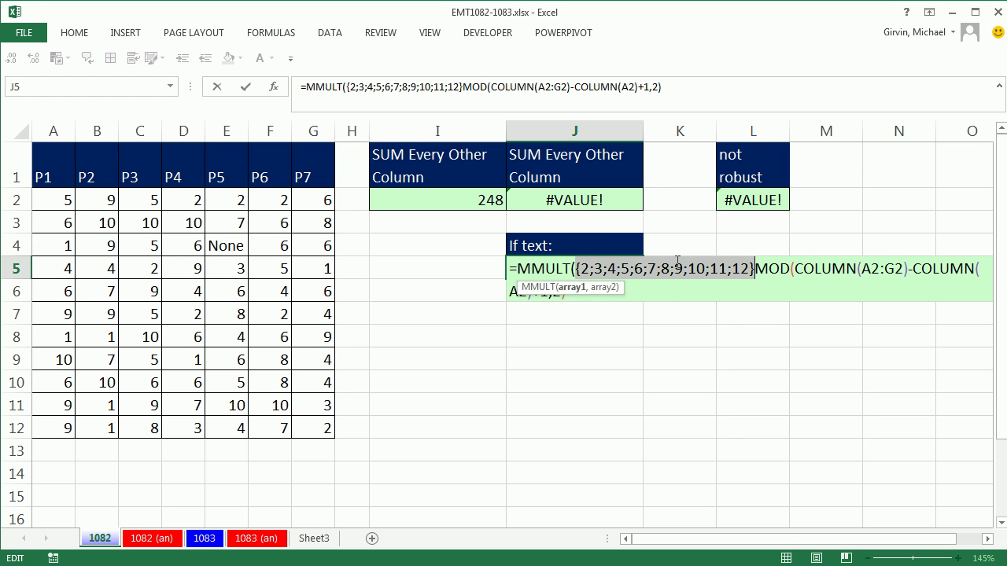
pyautogui.hotkey('ctrl', 'z')
# Step: Raise ROW(A2:A12) to the power of 0 in the J5 formula
pyautogui.click(673, 271)
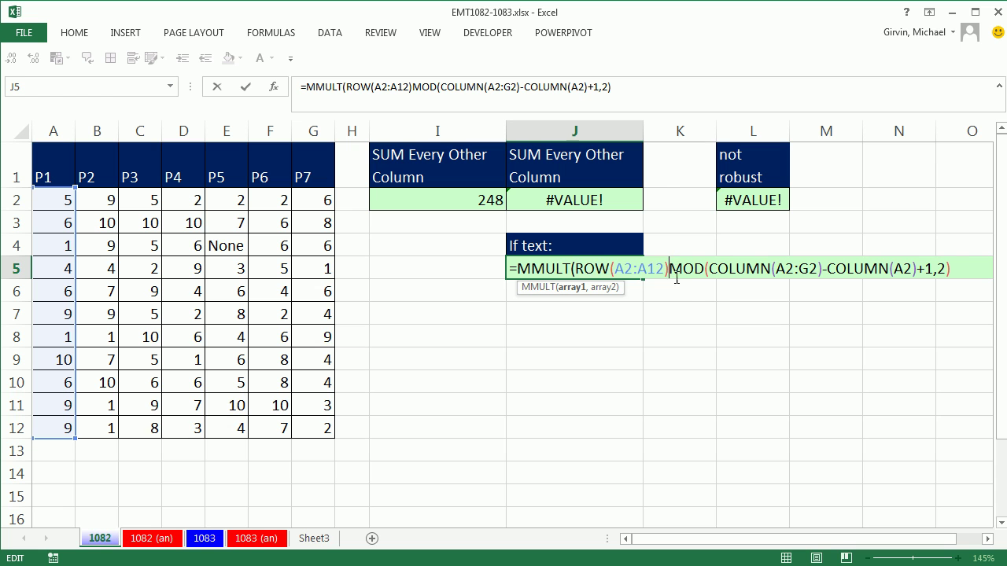
pyautogui.write('^')
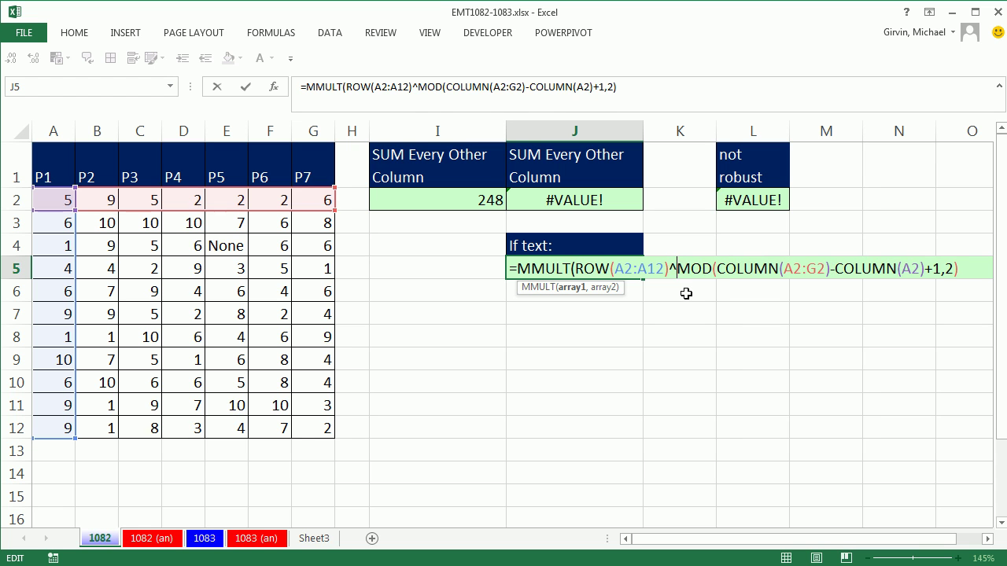
pyautogui.write('0')
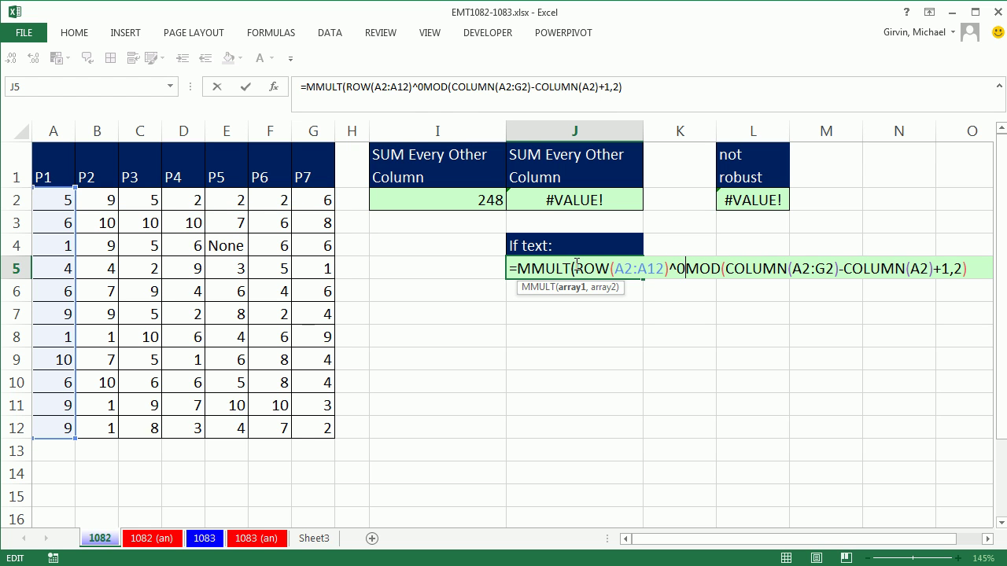
# Step: Evaluate ROW(A2:A12)^0 within the J5 formula to inspect its array, and restore the expression
pyautogui.moveTo(579, 267); pyautogui.dragTo(683, 267)
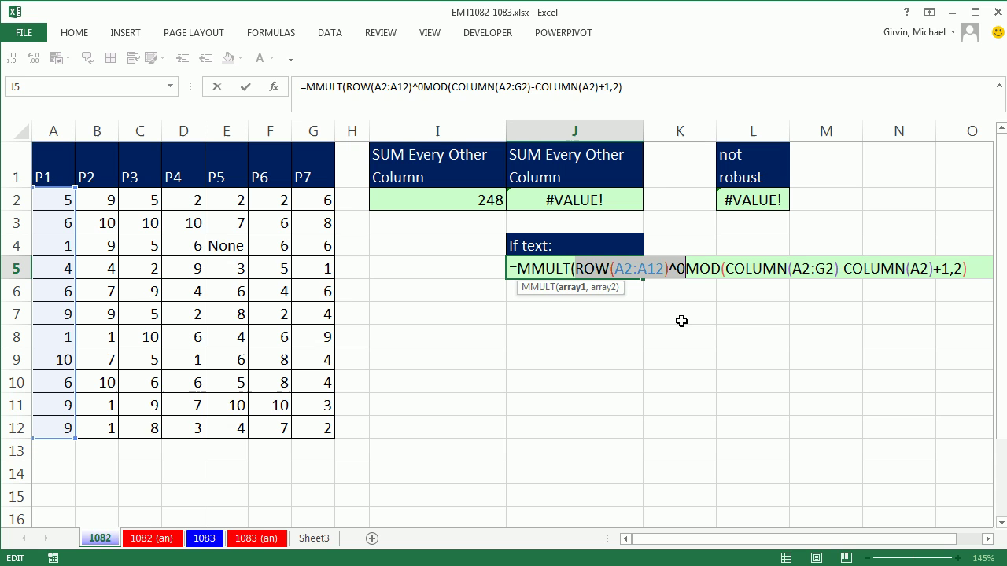
pyautogui.press('F9')
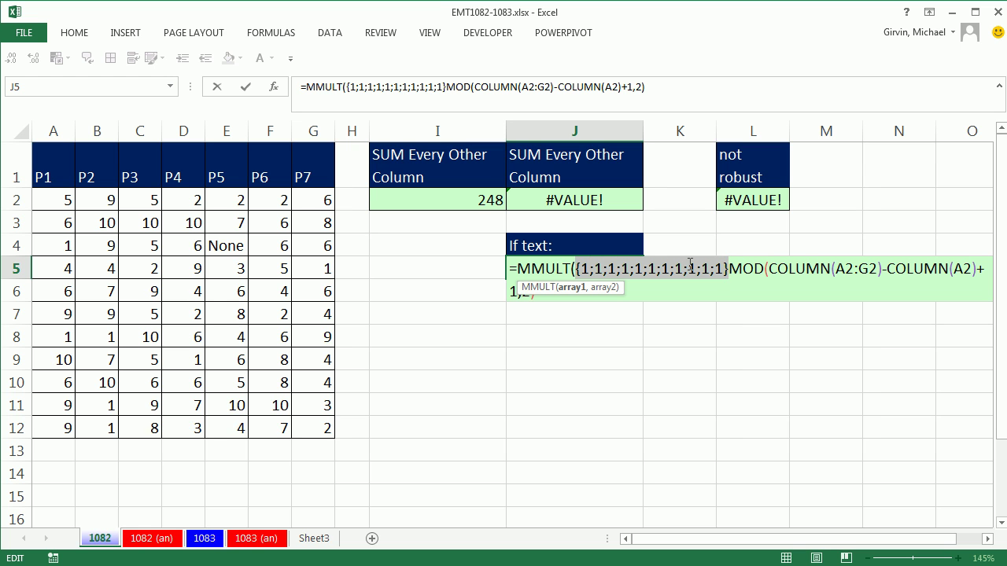
pyautogui.hotkey('ctrl', 'z')
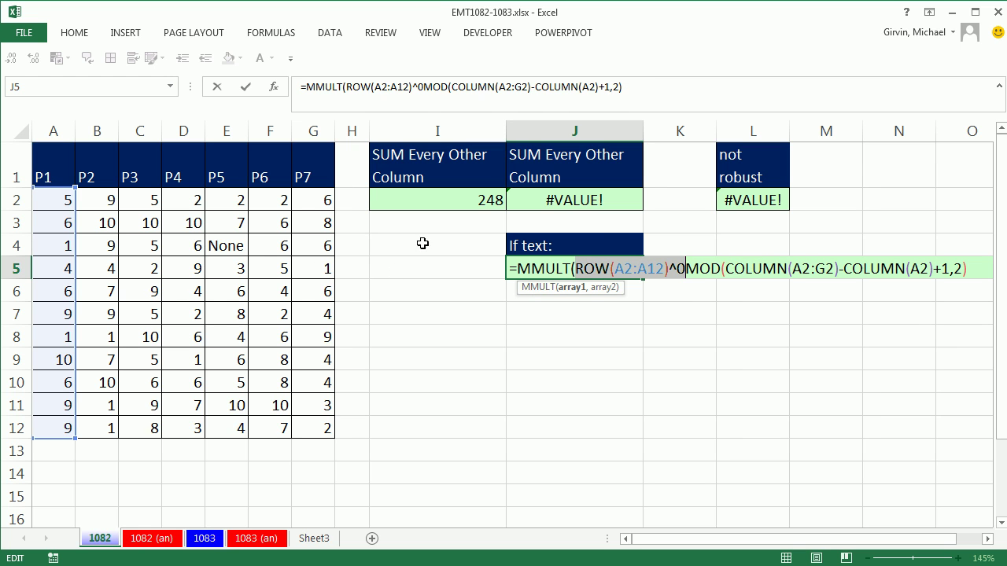
# Step: Complete MMULT in J5 with the MOD expression as its second, comma-separated array, and preview the evaluated matrix before restoring the formula
pyautogui.click(687, 276)
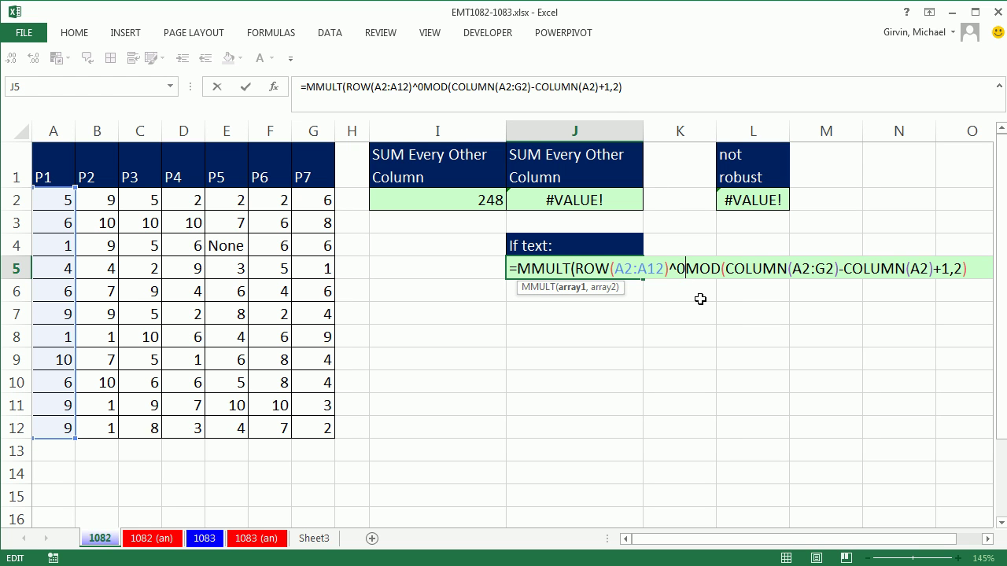
pyautogui.write(',')
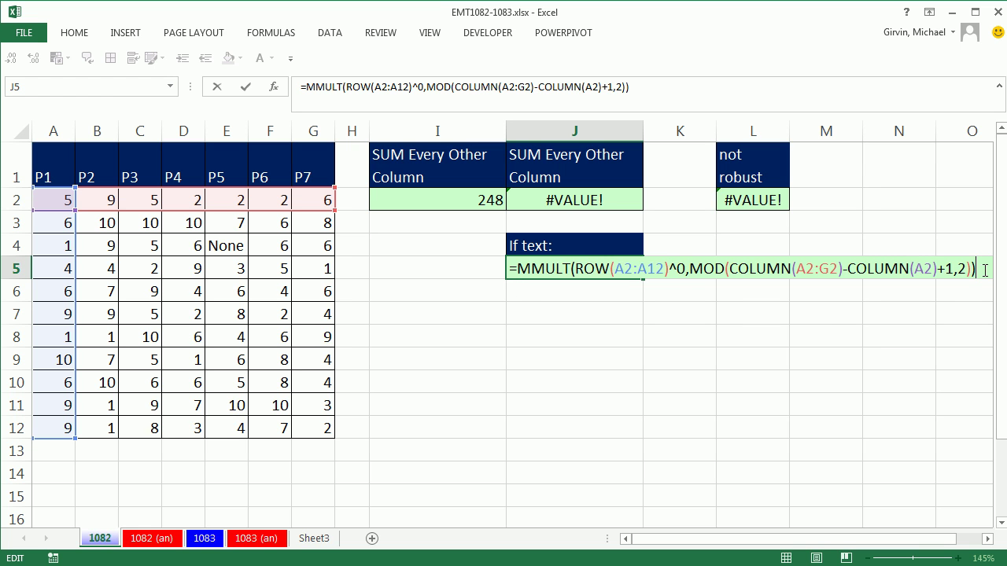
pyautogui.hotkey('shift', 'Home')
pyautogui.press('F9')
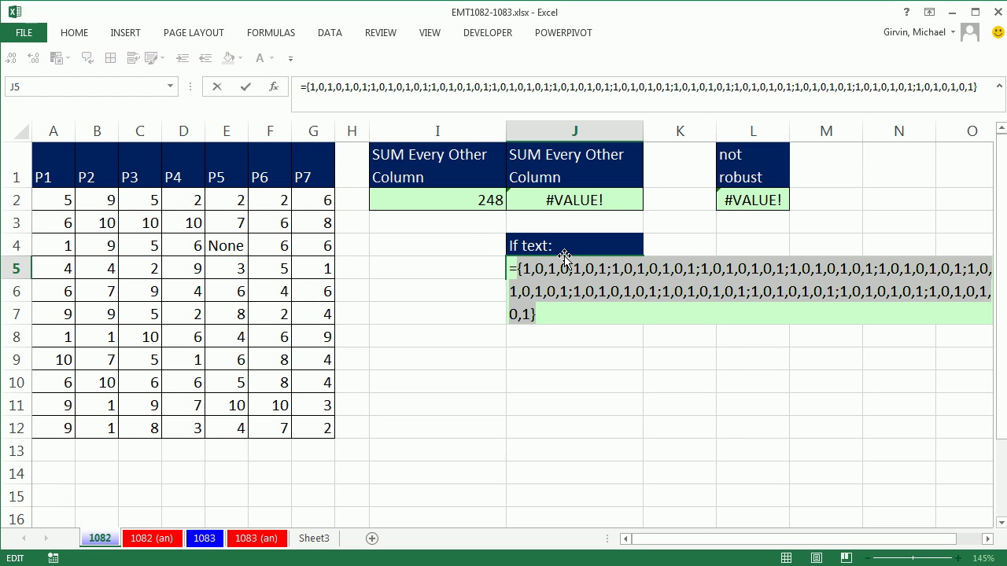
pyautogui.hotkey('ctrl', 'z')
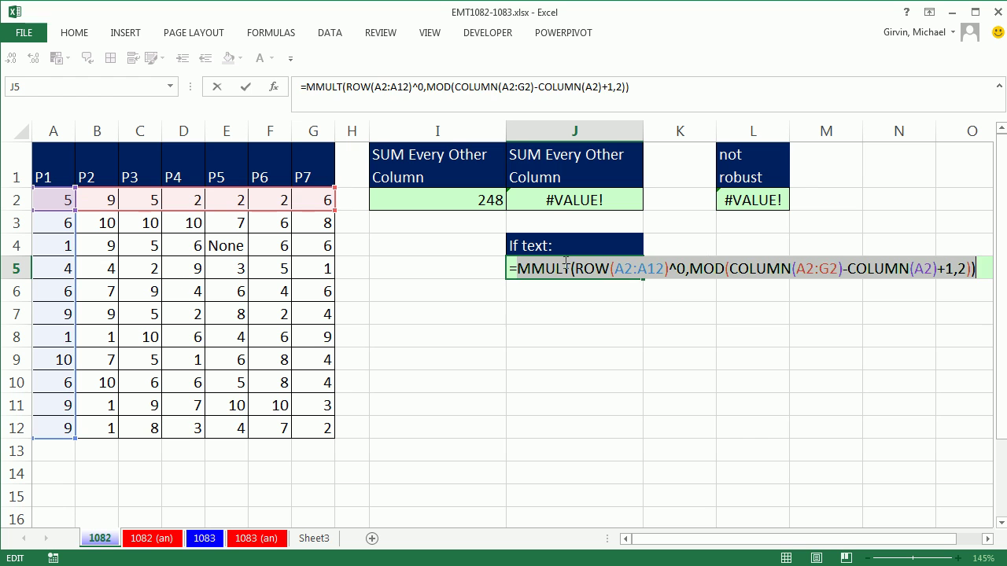
# Step: Wrap the MMULT expression in J5 in SUMPRODUCT, with A2:G12 as the first comma-separated array, and enter the formula
pyautogui.click(517, 270)
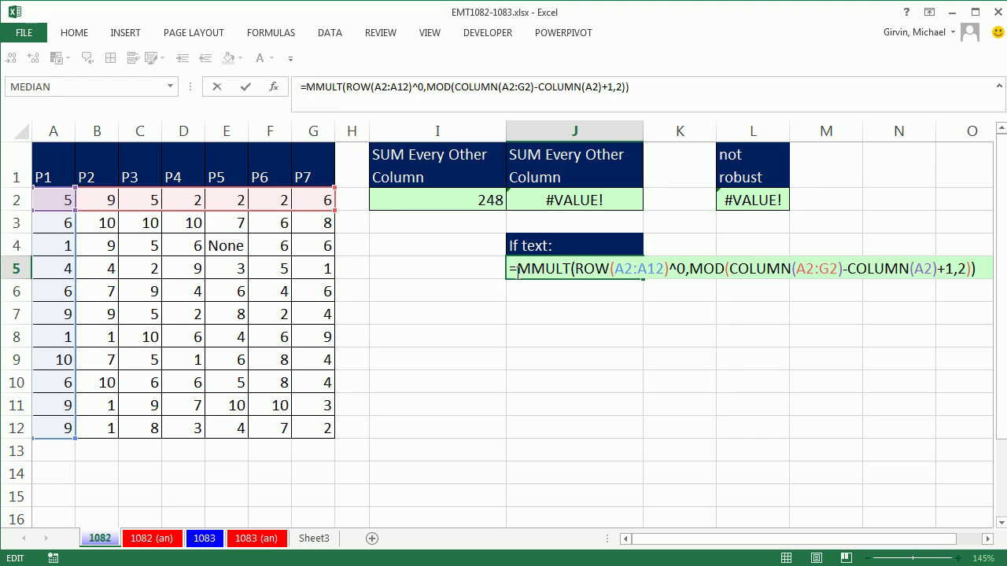
pyautogui.write('sump')
pyautogui.press('Tab')
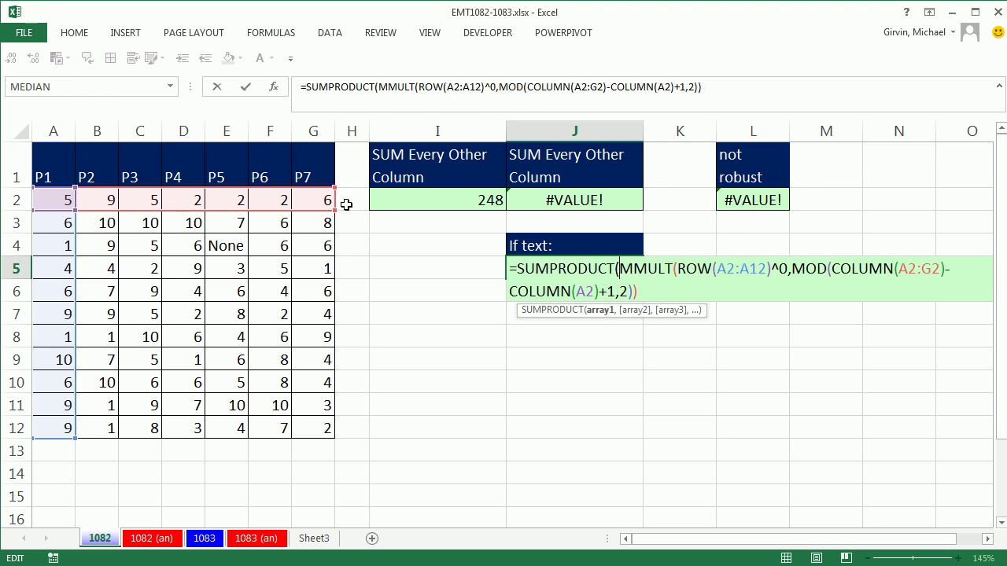
pyautogui.moveTo(50, 199); pyautogui.dragTo(315, 433)
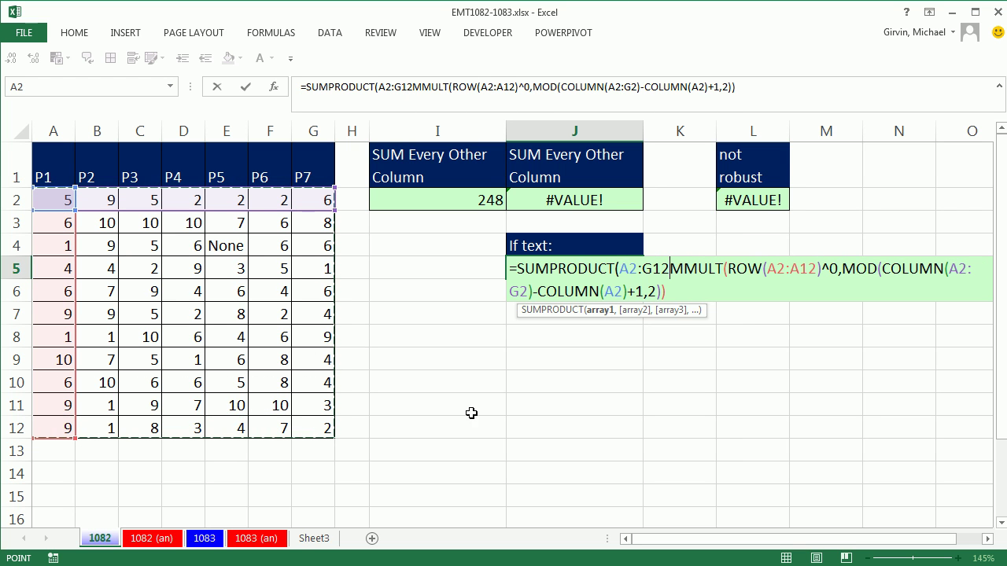
pyautogui.write(',')
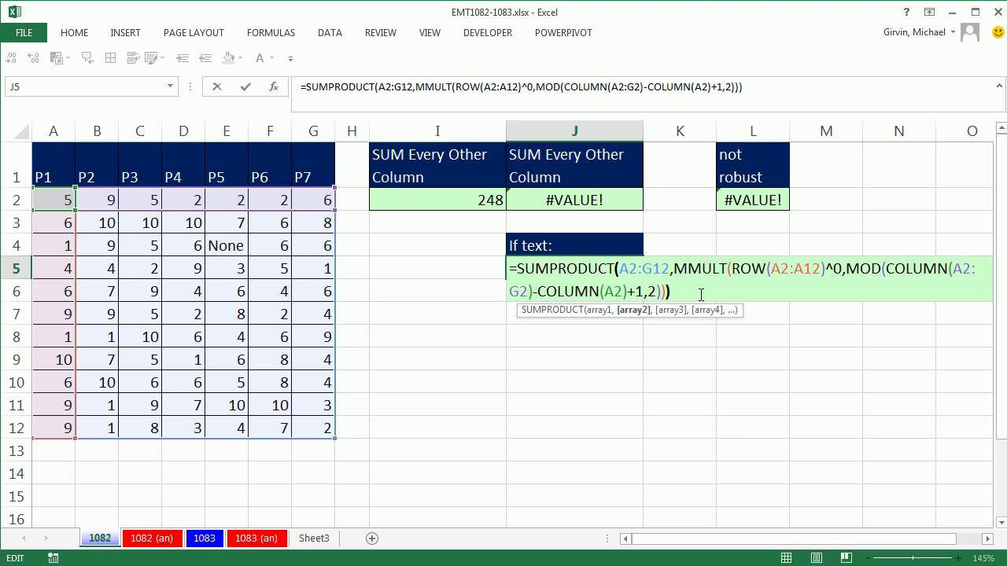
pyautogui.press('Return')
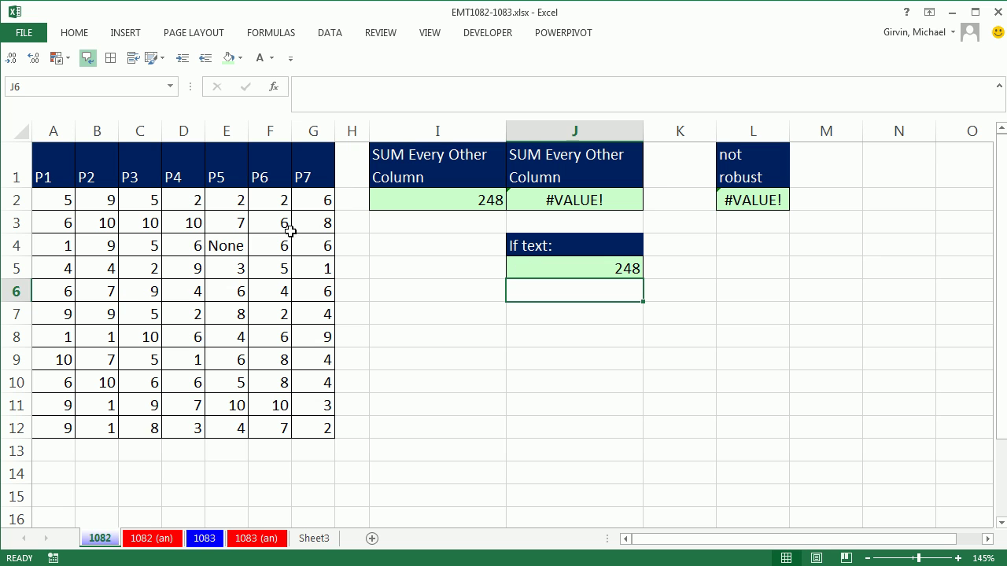
# Step: Replace the text entry in E4 with the number 5
pyautogui.click(227, 247)
pyautogui.write('5')
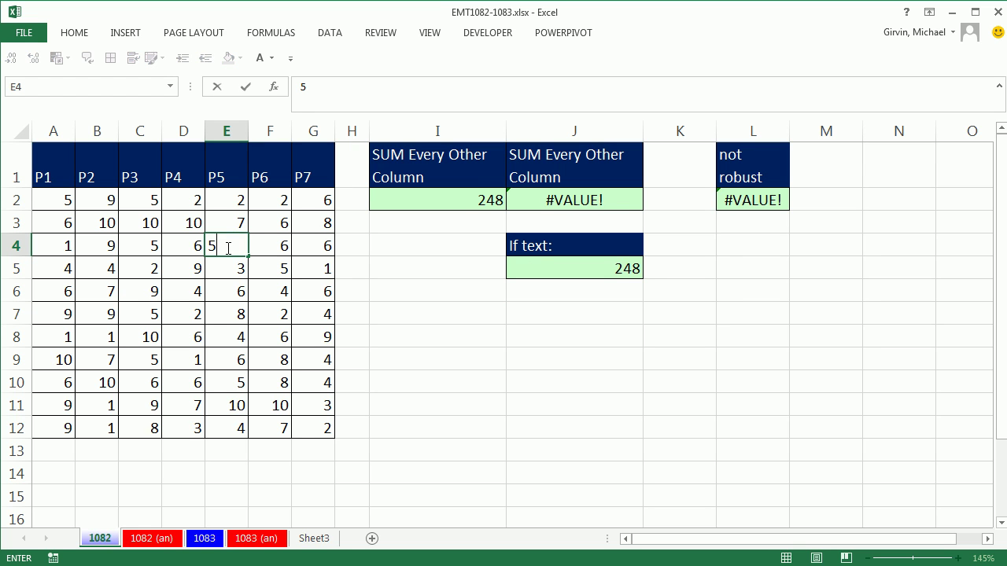
pyautogui.hotkey('ctrl', 'Return')
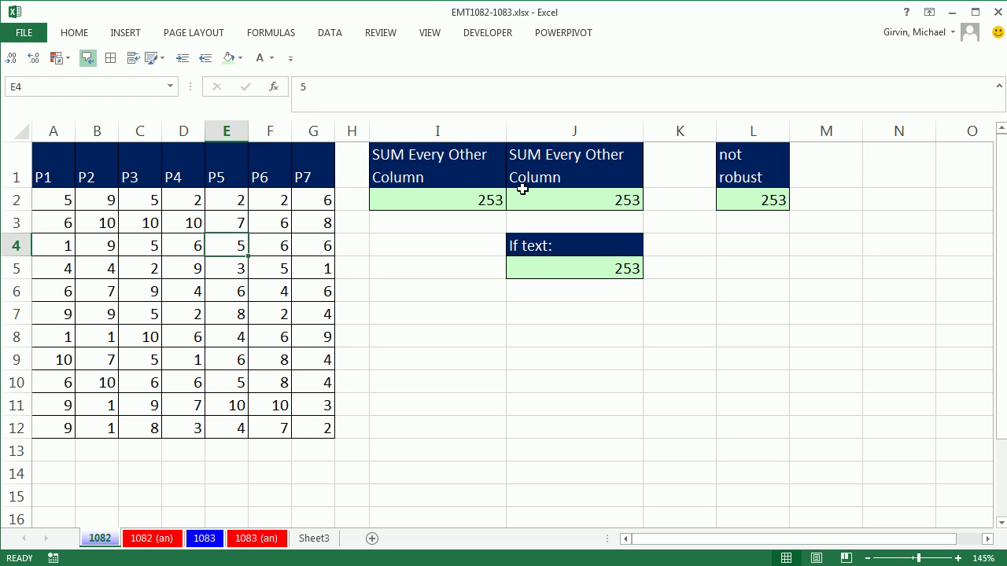
# Step: Review the formulas in I2, J2, L2 and J5 one after another, leaving each unchanged
pyautogui.click(463, 202)
pyautogui.press('F2')
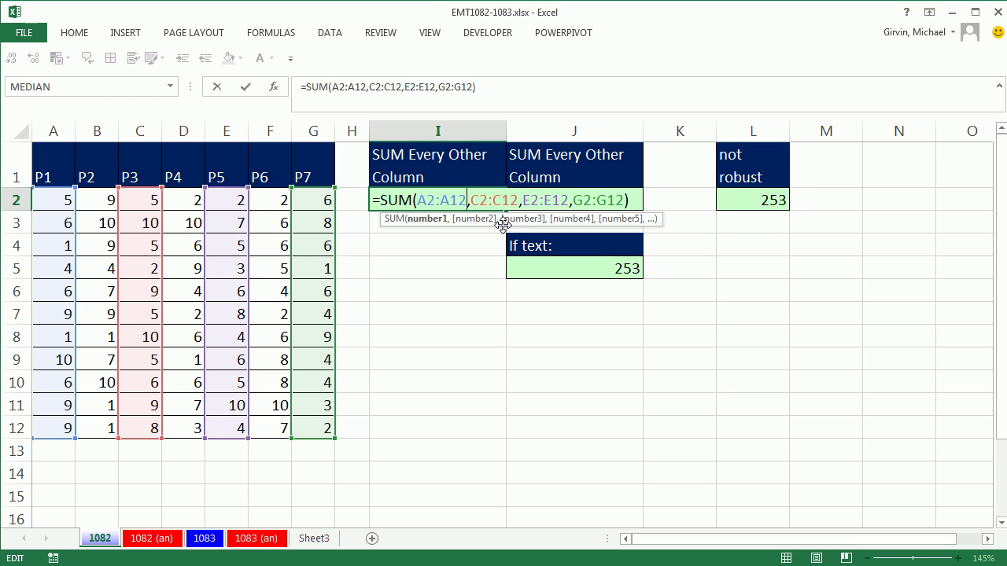
pyautogui.press('Escape')
pyautogui.click(577, 196)
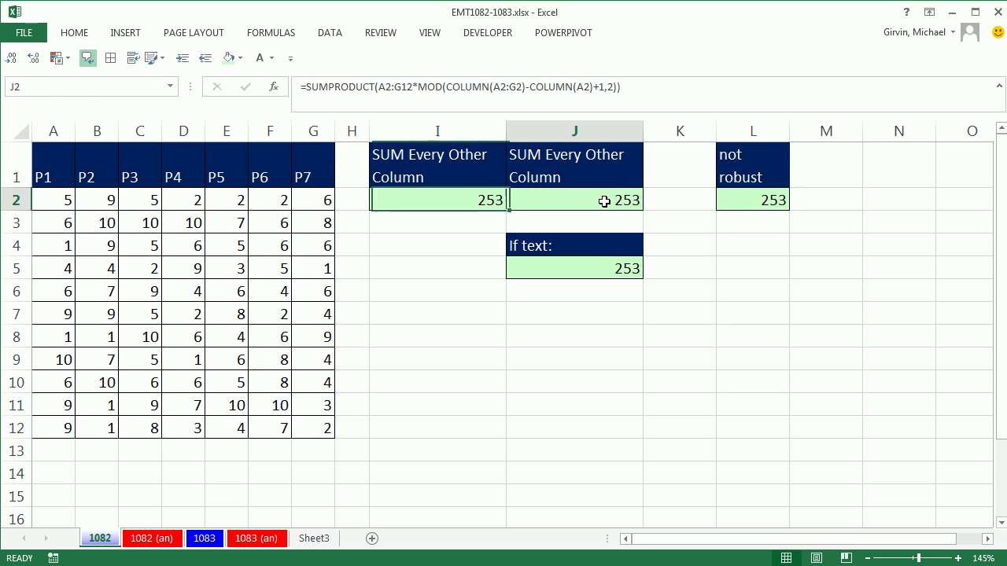
pyautogui.press('F2')
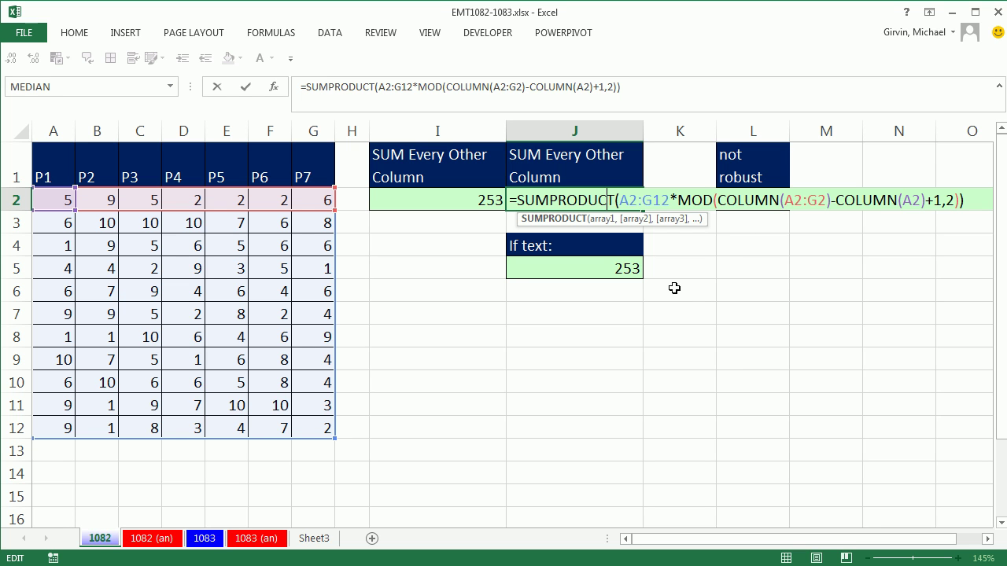
pyautogui.press('Escape')
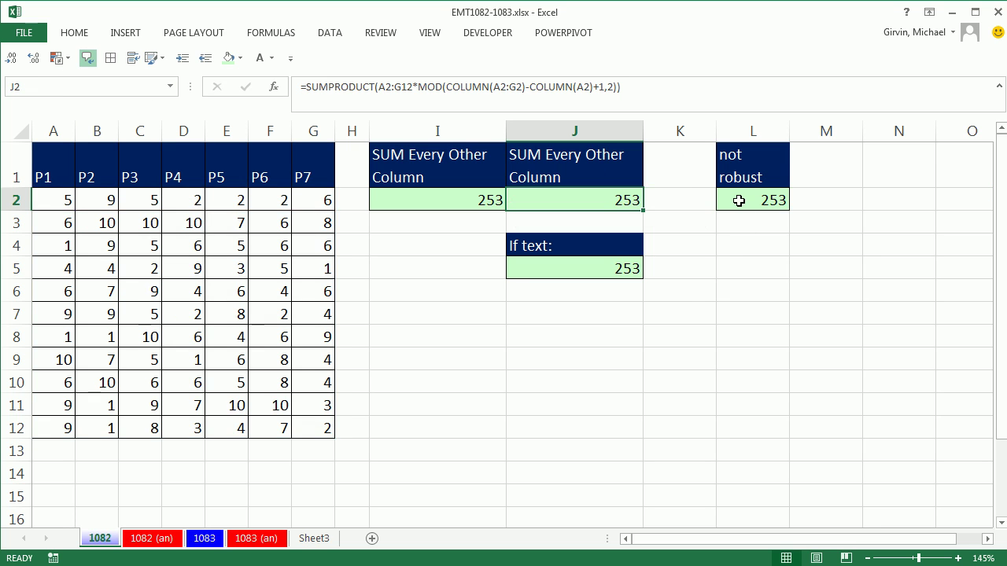
pyautogui.doubleClick(739, 200)
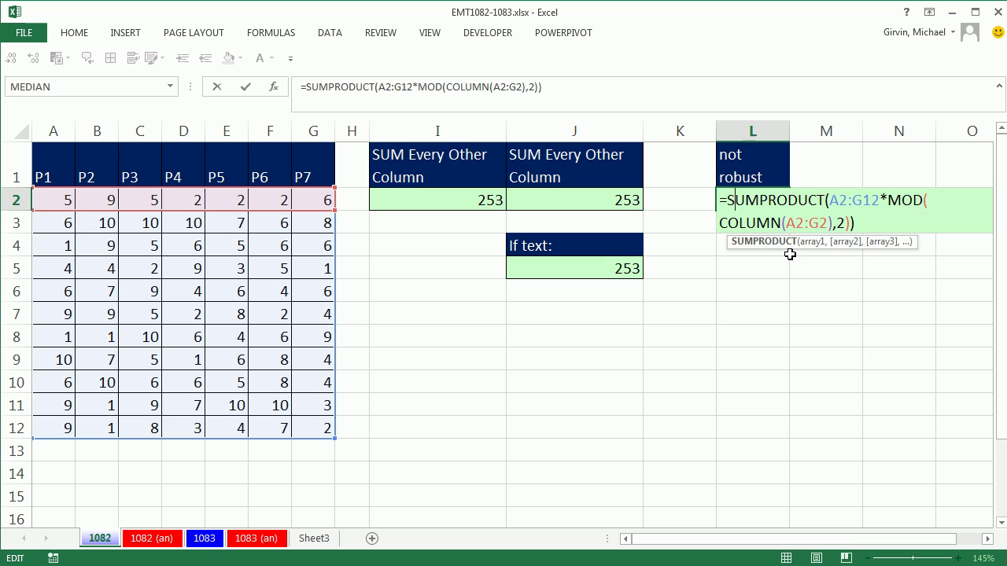
pyautogui.press('Escape')
pyautogui.doubleClick(616, 268)
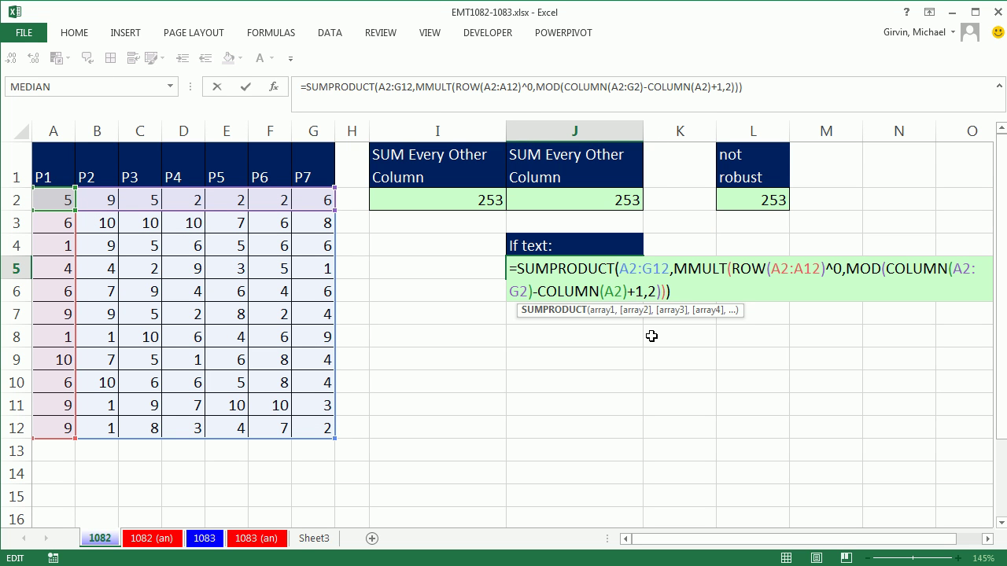